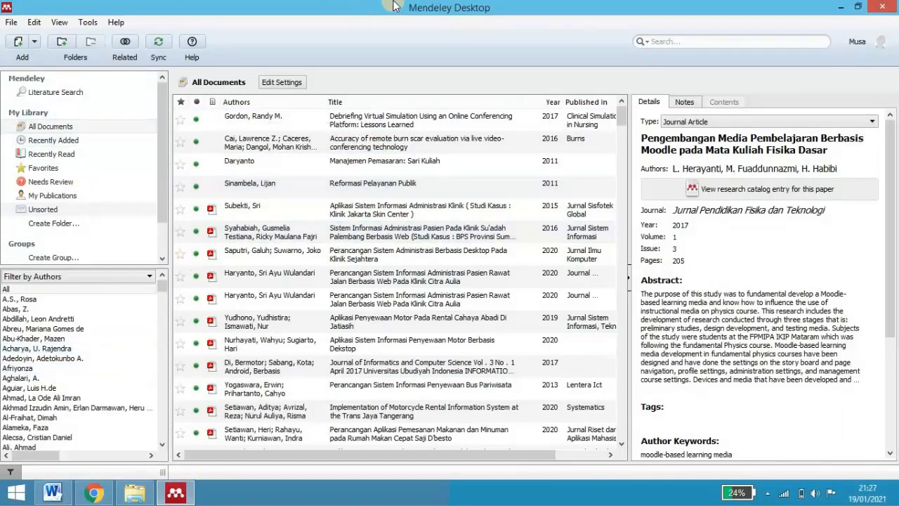
Step: Switch to Chrome and look through the Mendeley Desktop download page, including its add-ons and mobile apps
click(96, 493)
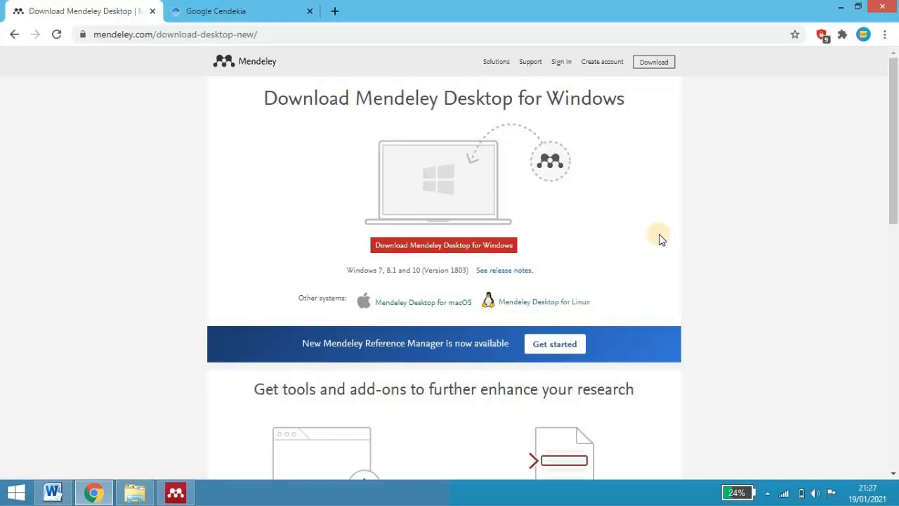
scroll(727, 227, down, 5)
scroll(733, 222, up, 1)
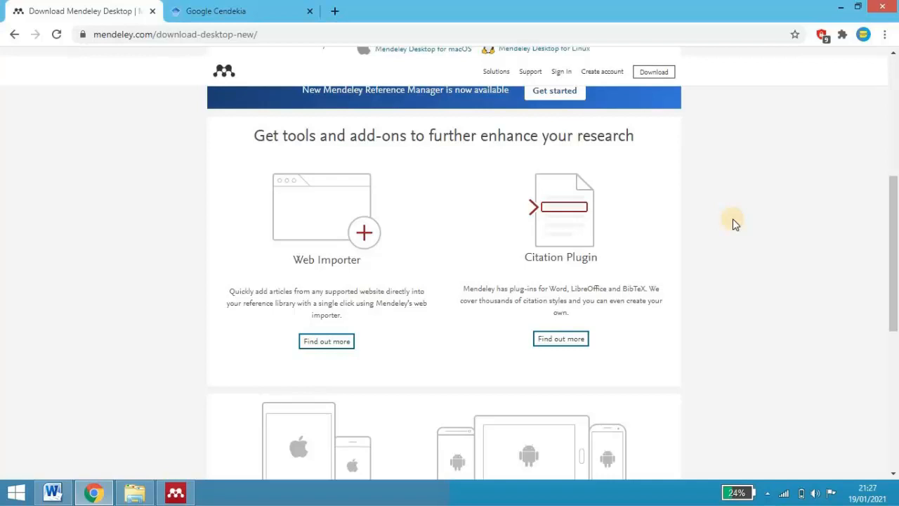
scroll(732, 224, down, 1)
scroll(732, 223, up, 1)
scroll(592, 287, down, 3)
scroll(624, 275, up, 4)
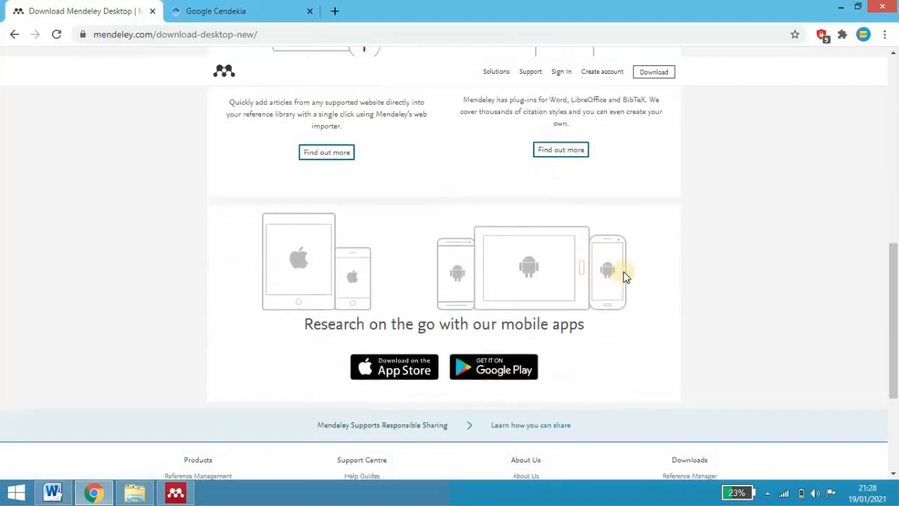
Step: Switch to Mendeley Desktop, browse the references in All Documents, and show the options for adding entries
click(176, 491)
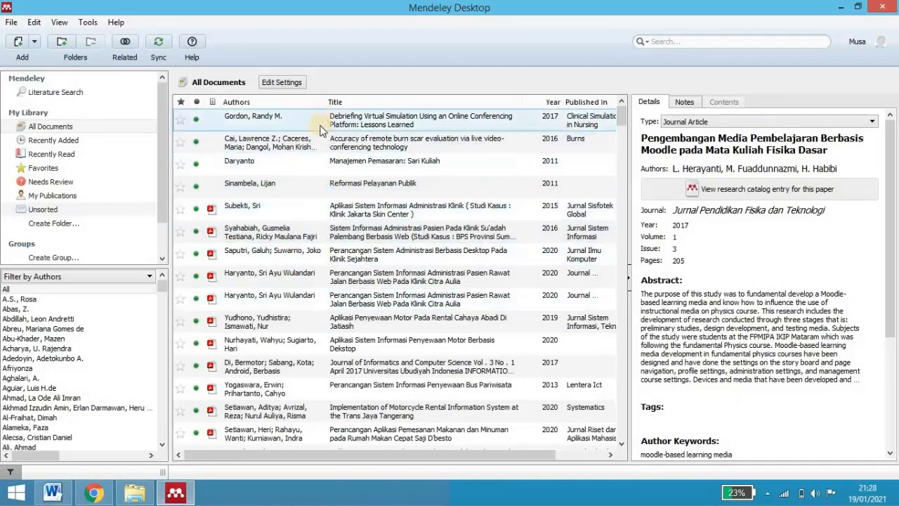
scroll(317, 226, down, 2)
scroll(316, 226, down, 10)
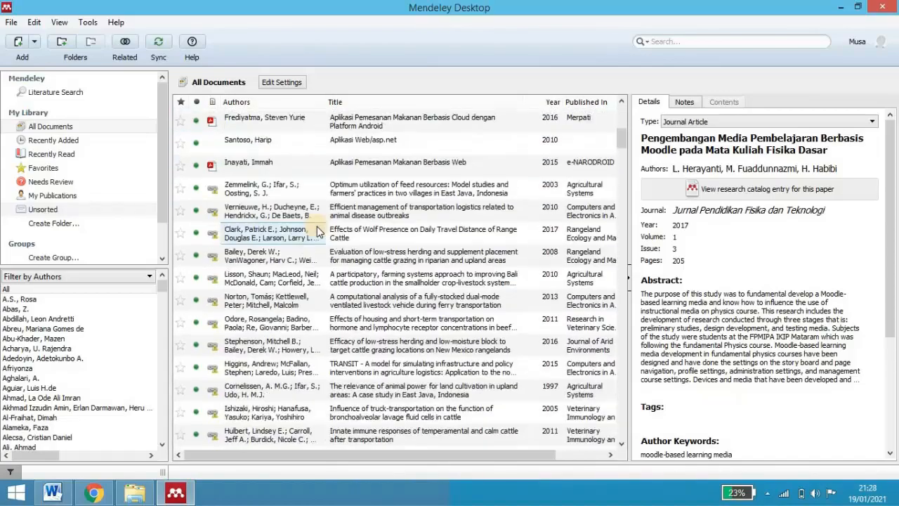
scroll(317, 226, down, 15)
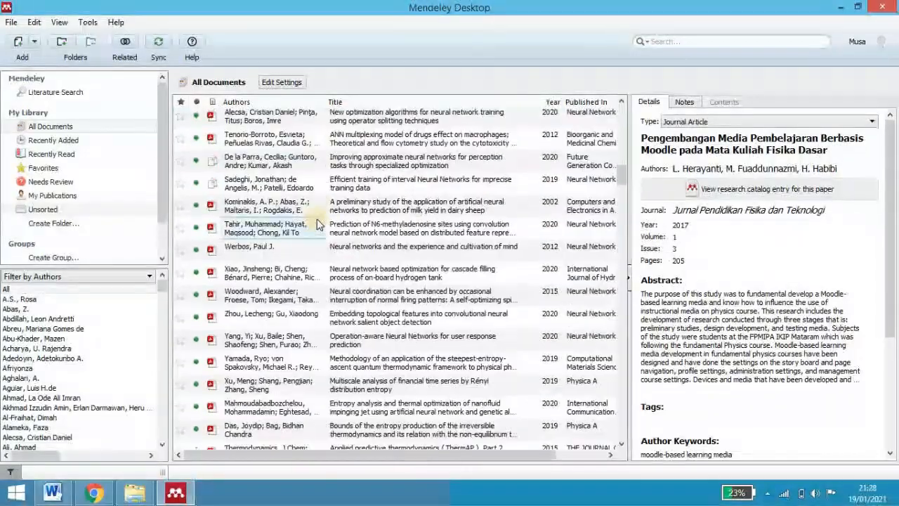
scroll(317, 222, down, 15)
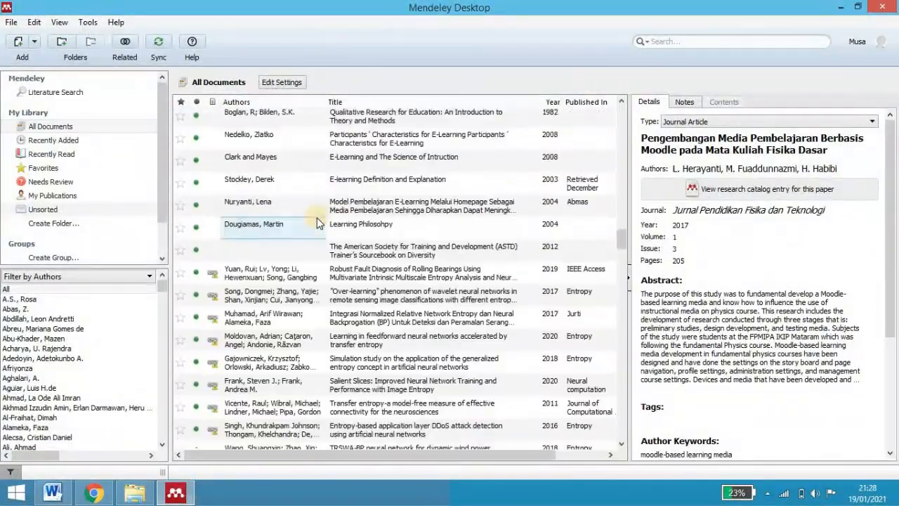
scroll(317, 222, down, 15)
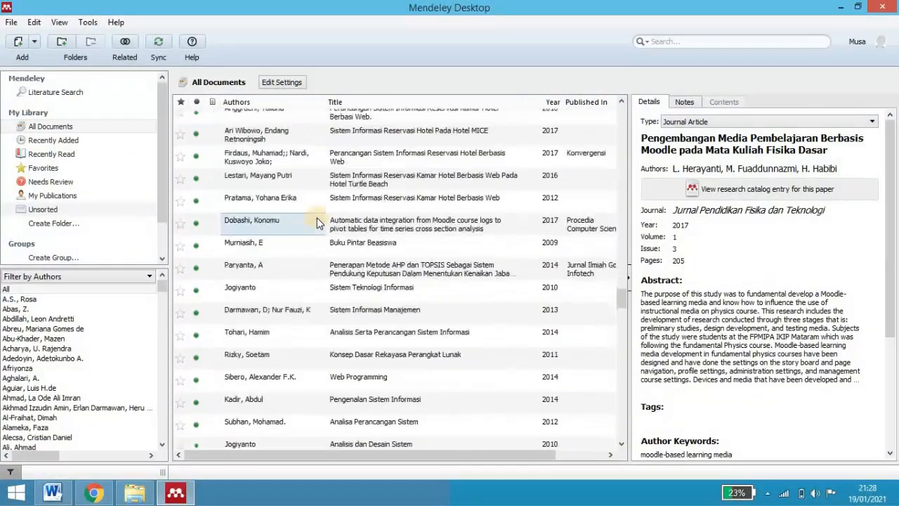
scroll(317, 222, down, 4)
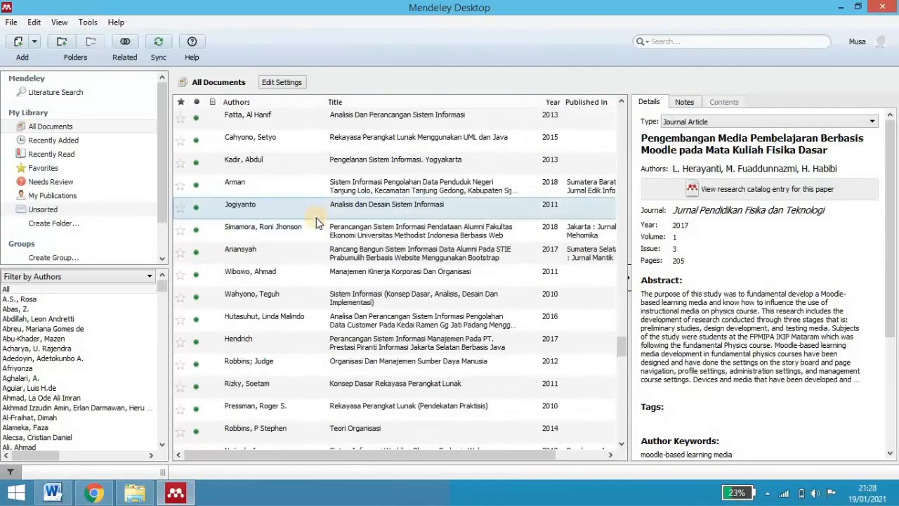
scroll(401, 171, down, 10)
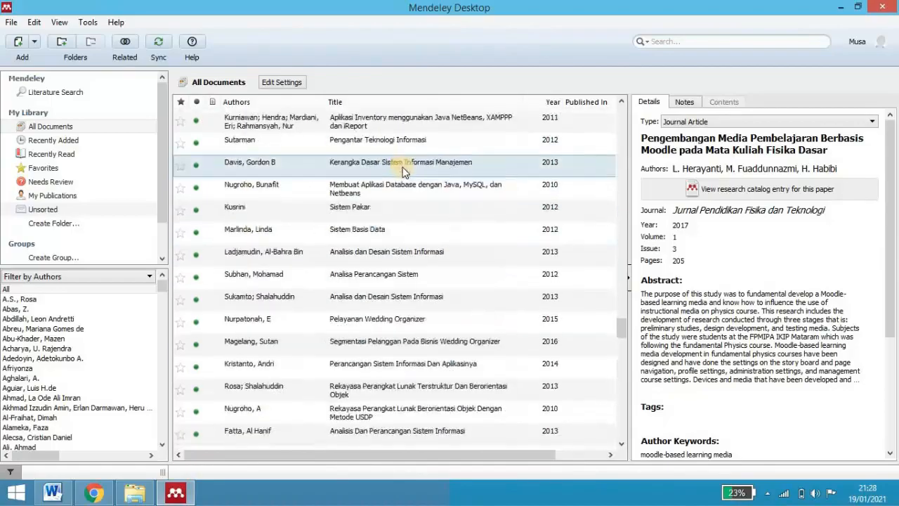
scroll(402, 170, down, 10)
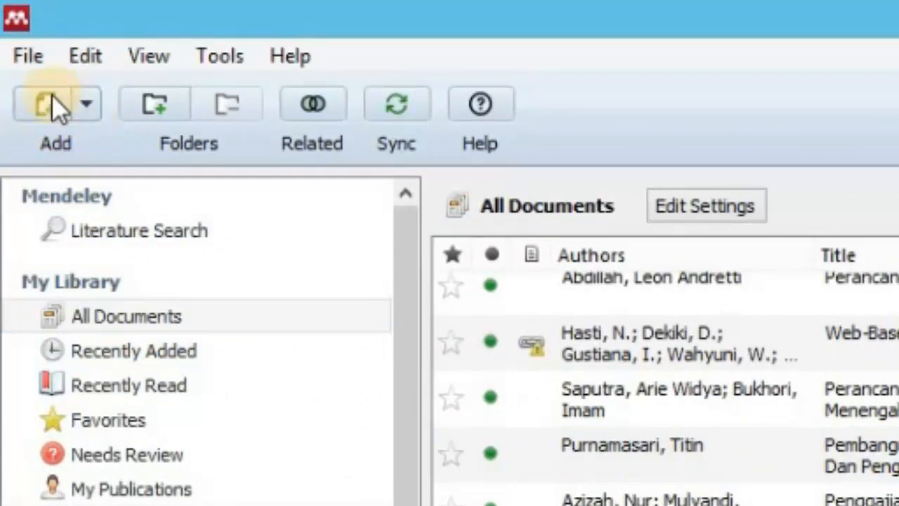
click(91, 103)
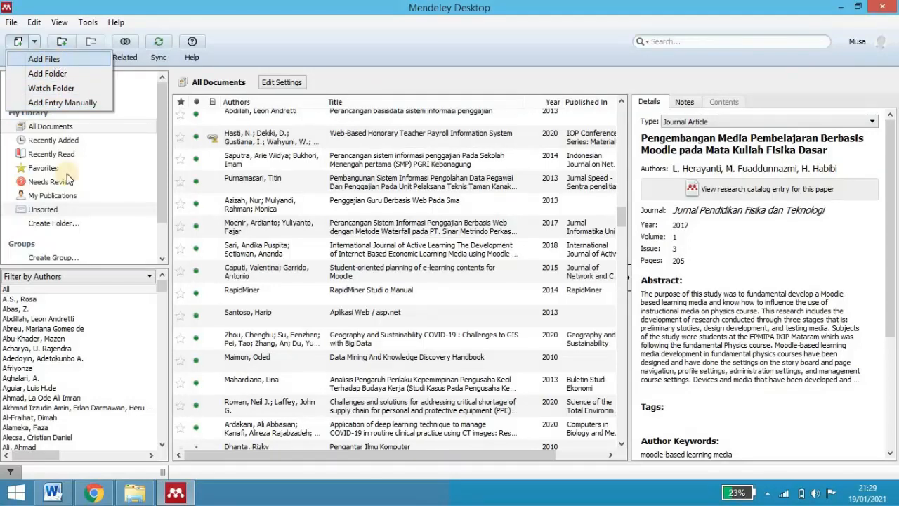
Step: Switch to the Komparasi LMS_Final document in Word and highlight the page 2 paragraph that ends with citation [1]
click(59, 496)
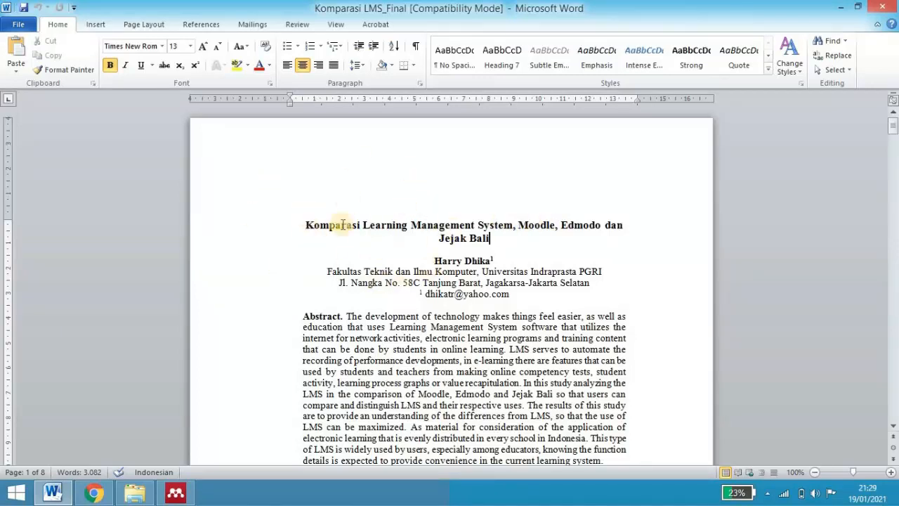
scroll(583, 258, down, 7)
scroll(587, 264, down, 9)
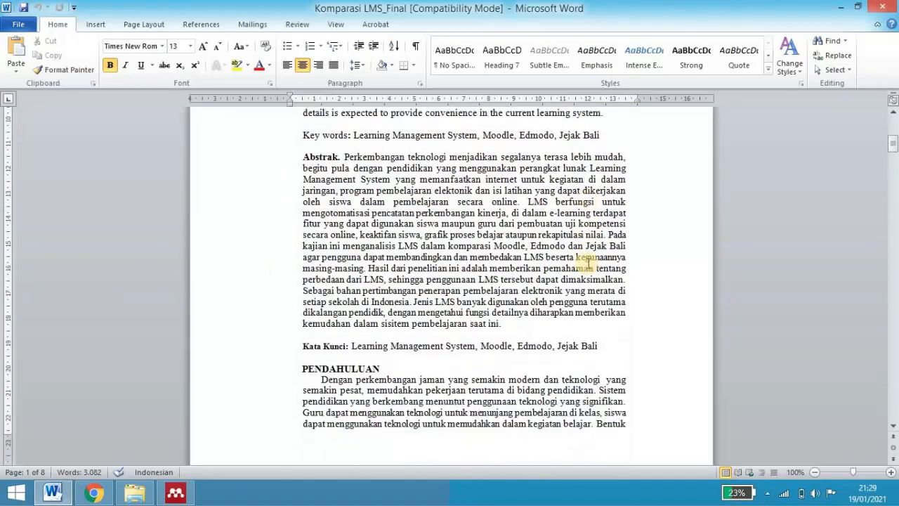
scroll(588, 267, down, 5)
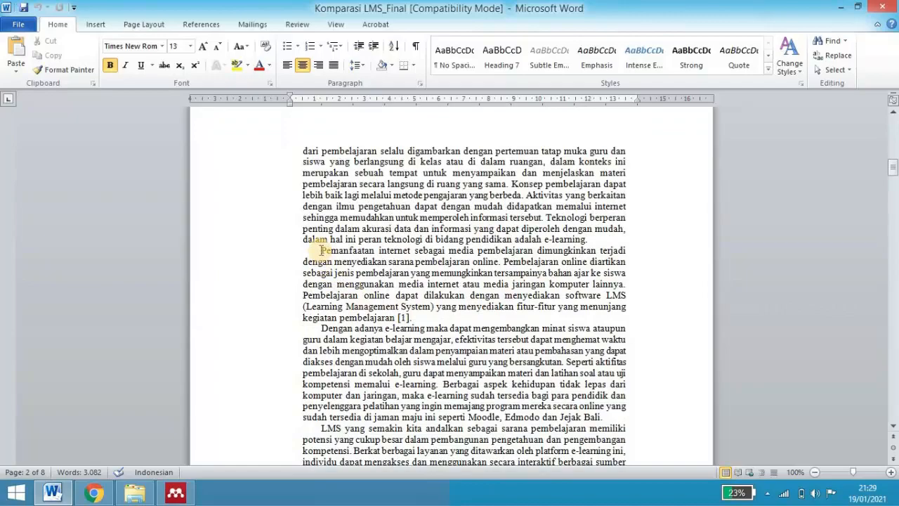
drag(320, 250, 395, 322)
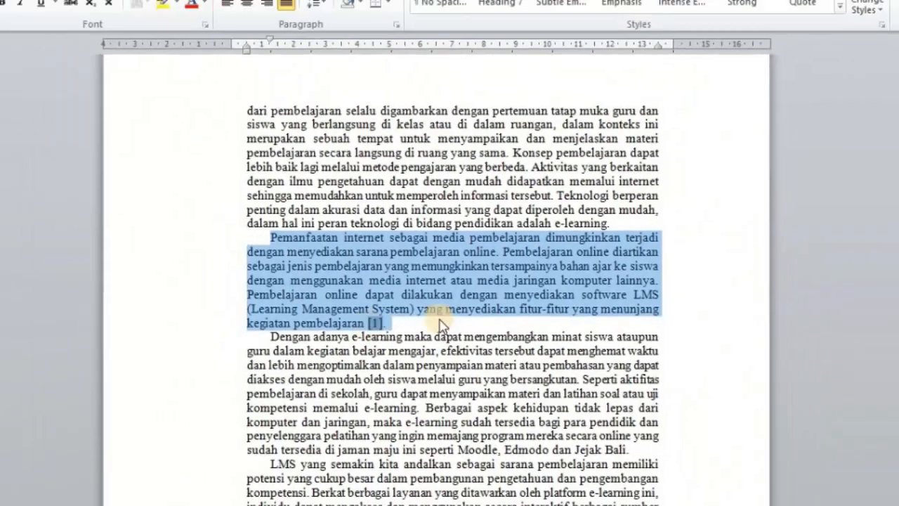
Step: Examine the numbered reference list under DAFTAR PUSTAKA by highlighting all its entries, and return to the document's first page
scroll(499, 316, down, 10)
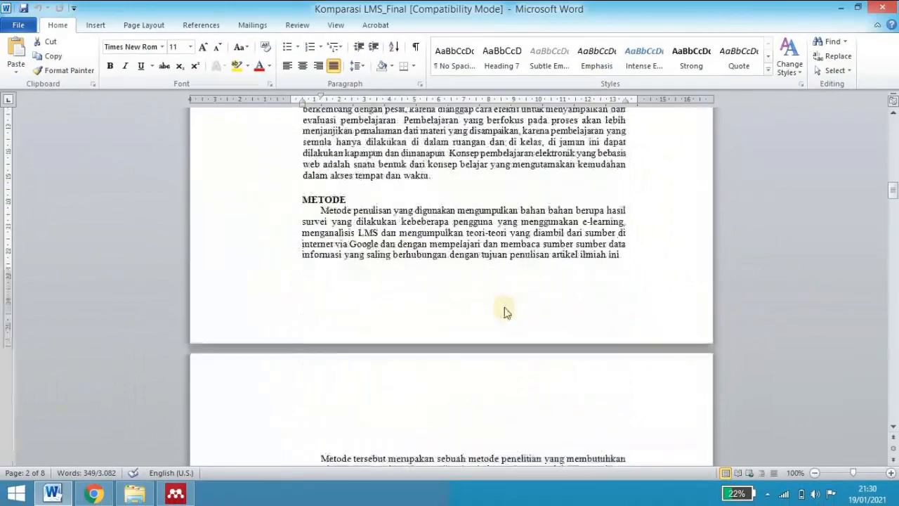
scroll(506, 312, down, 8)
drag(893, 211, 897, 418)
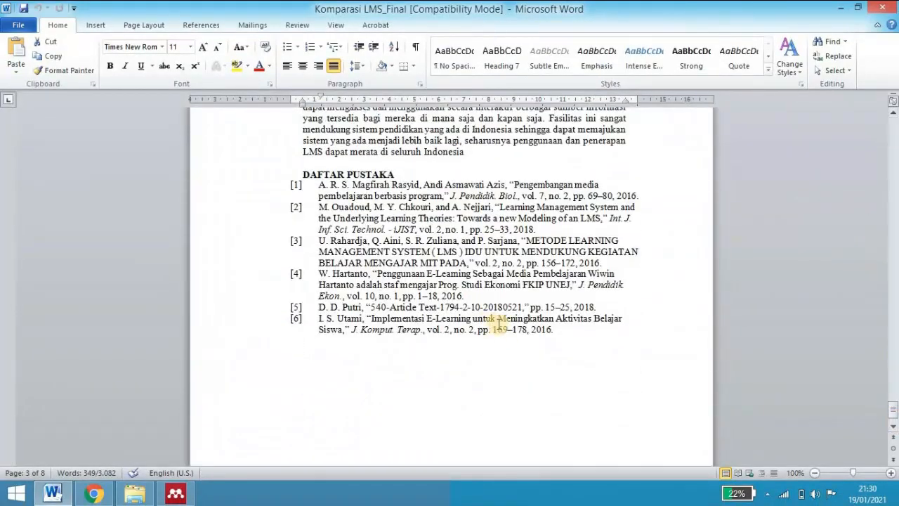
mouse_move(555, 330)
mouse_down()
mouse_move(388, 262)
mouse_move(275, 184)
mouse_up()
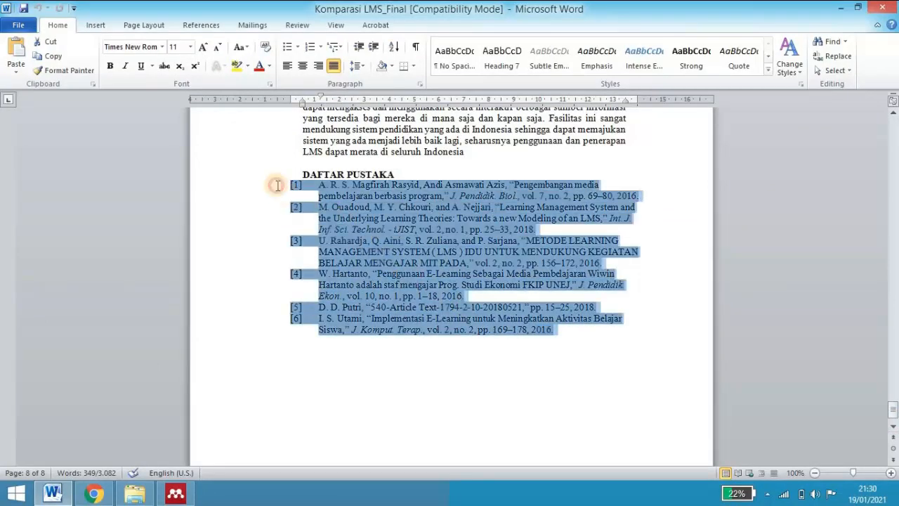
click(500, 301)
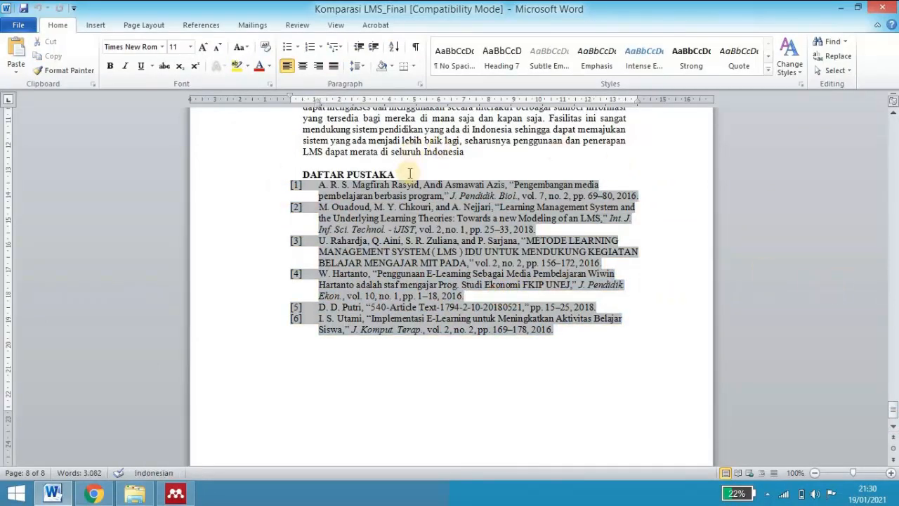
drag(893, 406, 831, 157)
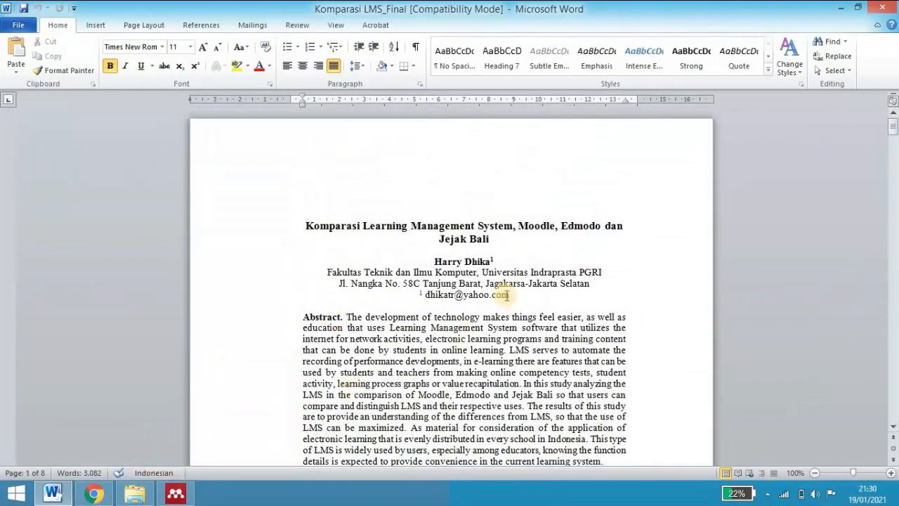
scroll(505, 295, down, 5)
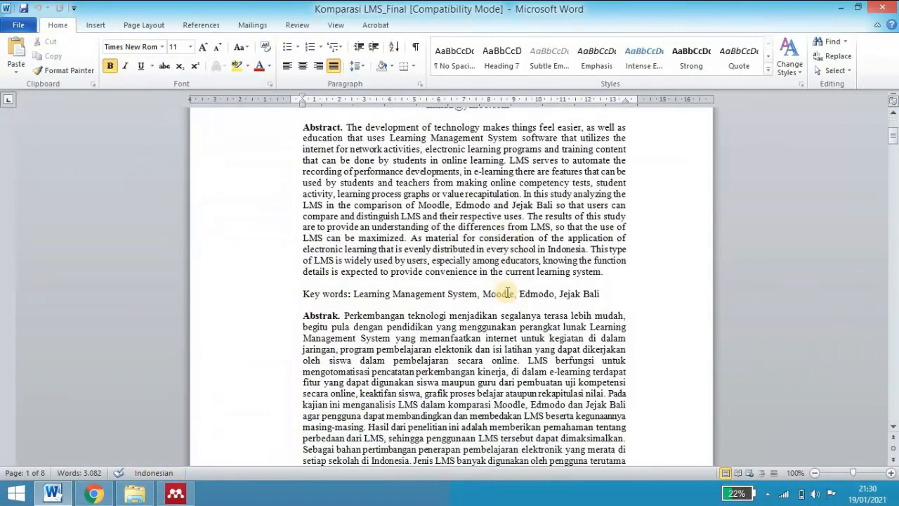
Step: Switch to Mendeley Desktop and add the 169333-ID-implementasi-e-learning PDF from the Kutipan folder to the library
click(177, 497)
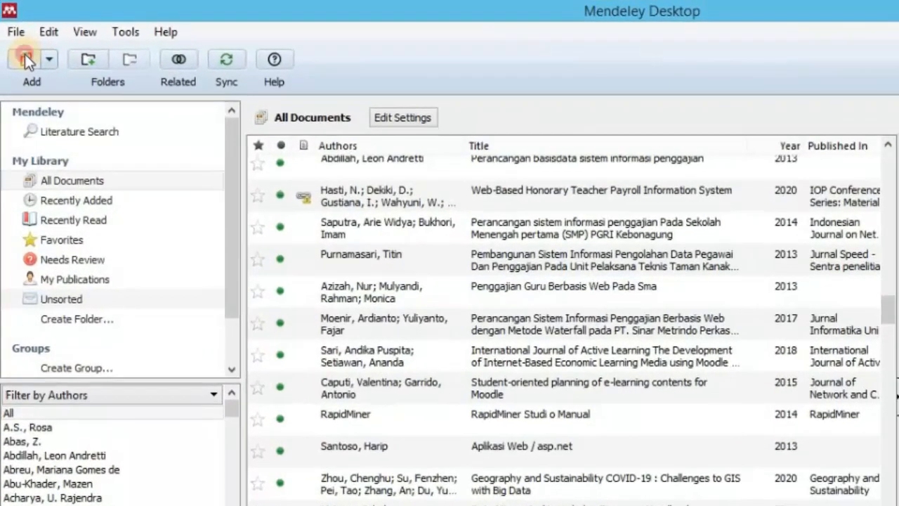
click(25, 59)
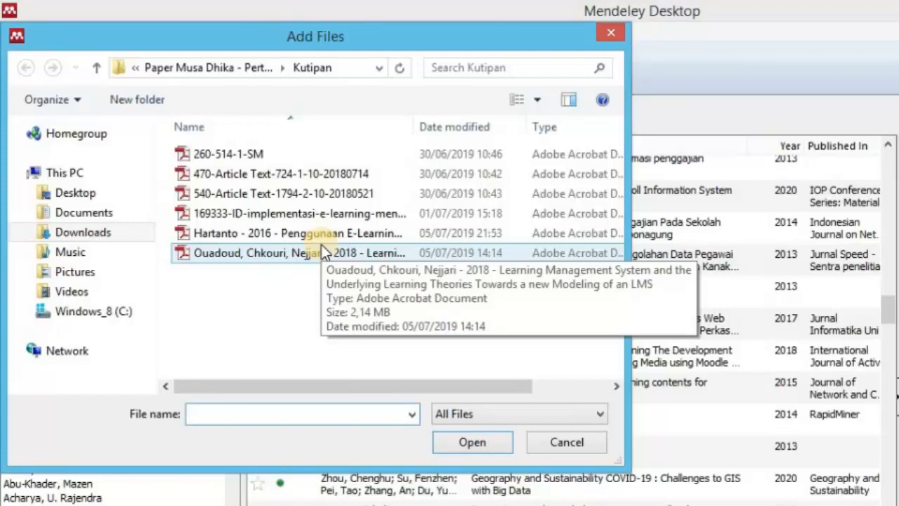
click(293, 215)
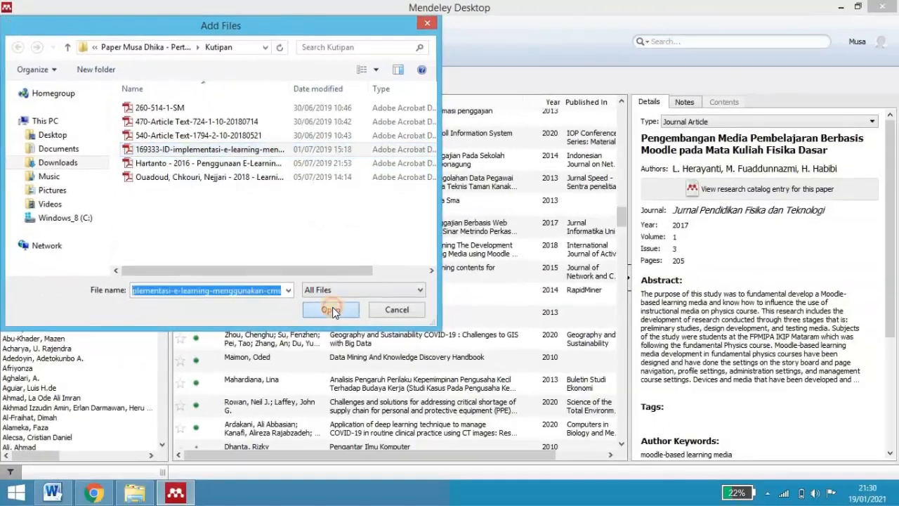
click(430, 402)
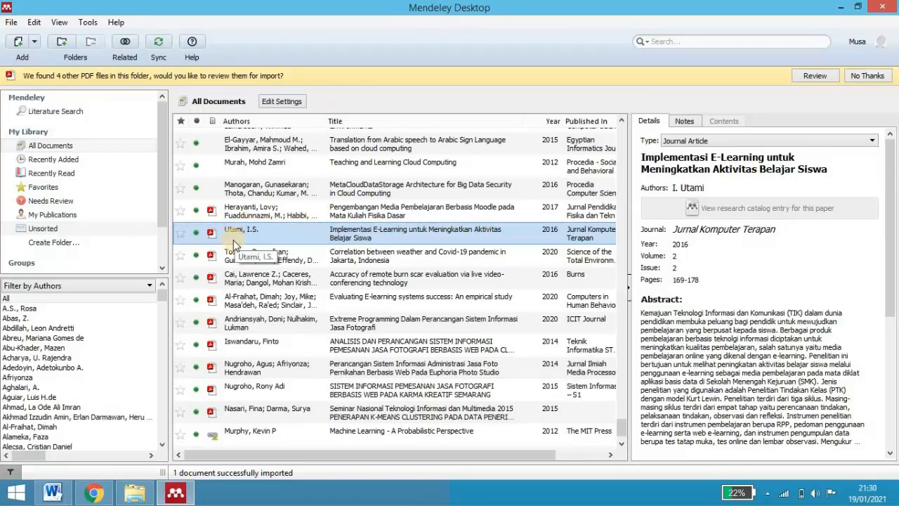
Step: Switch to Google Cendekia in Chrome and search for "E-learning"
click(99, 494)
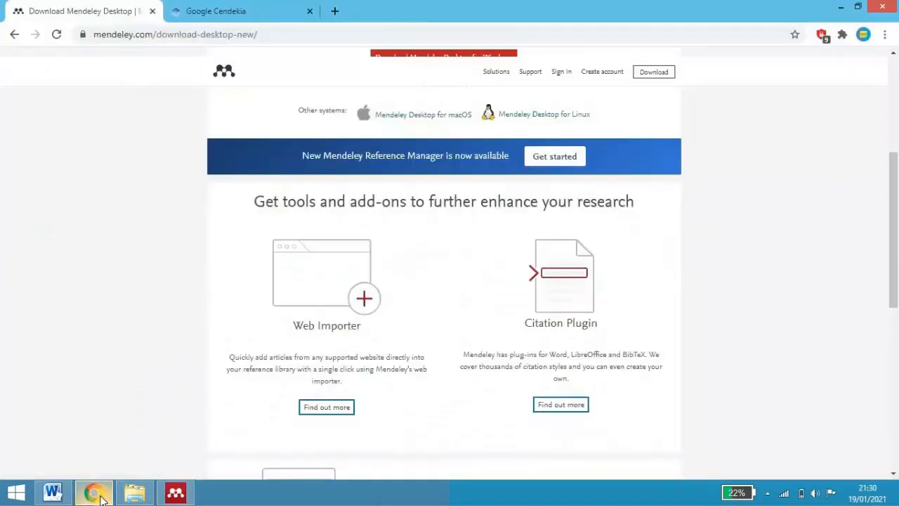
click(214, 12)
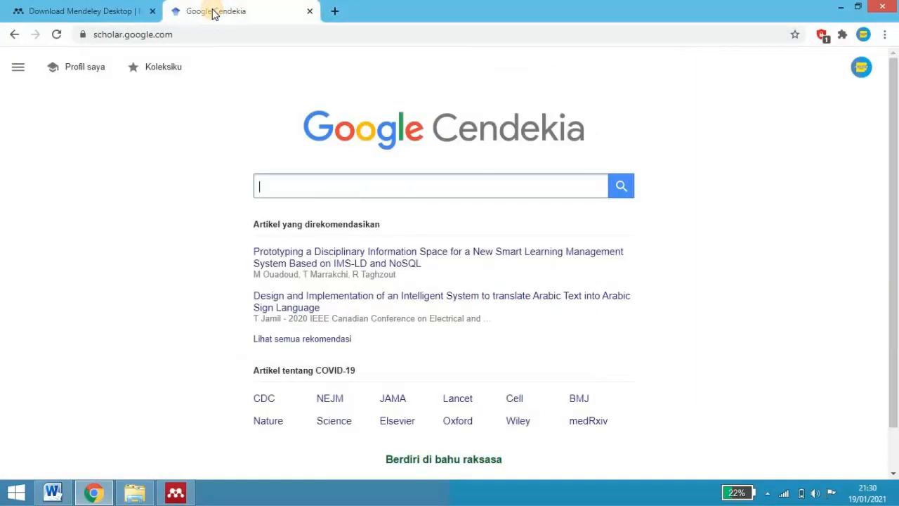
click(276, 185)
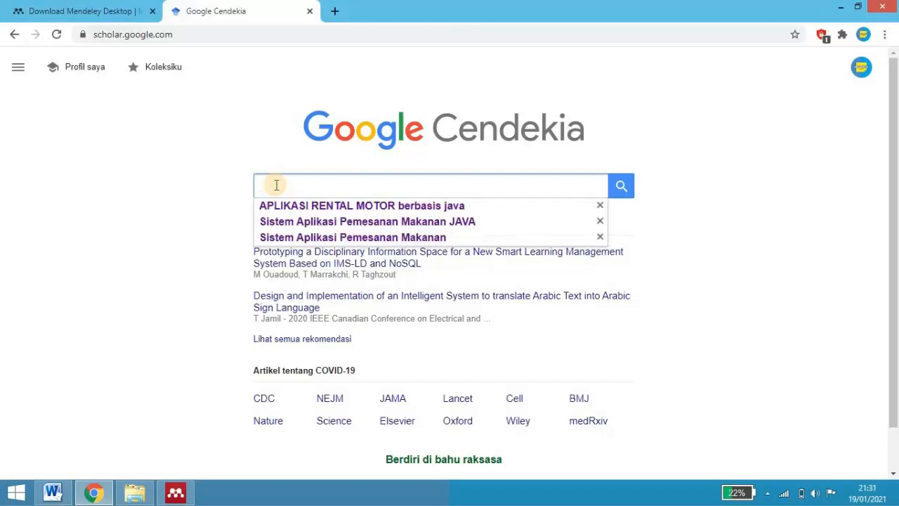
text(E-)
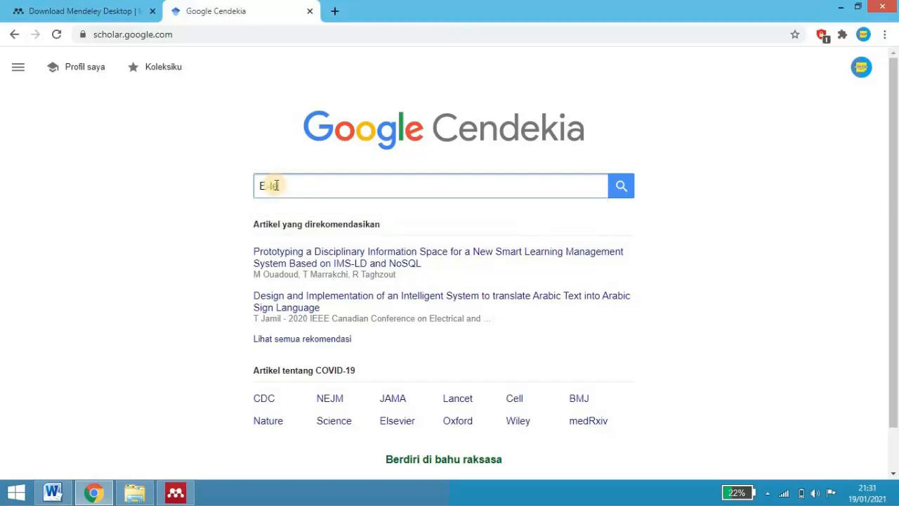
text( learning)
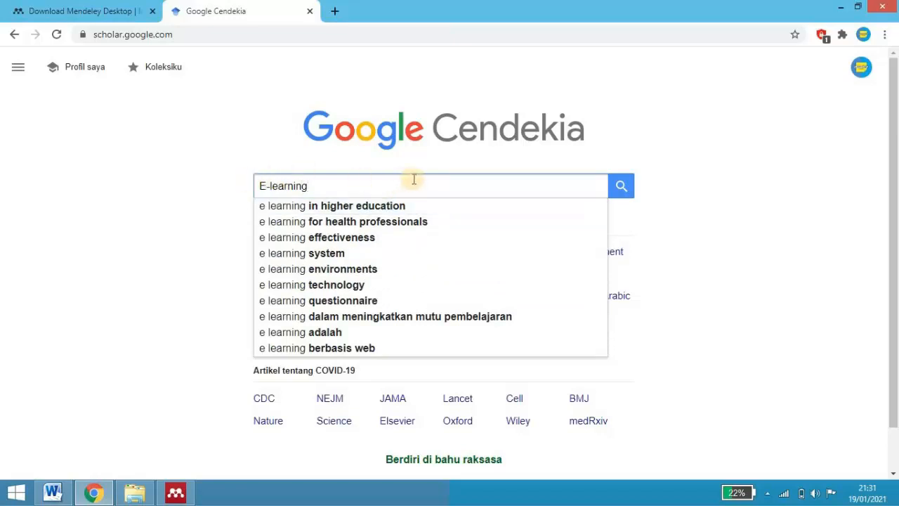
click(623, 186)
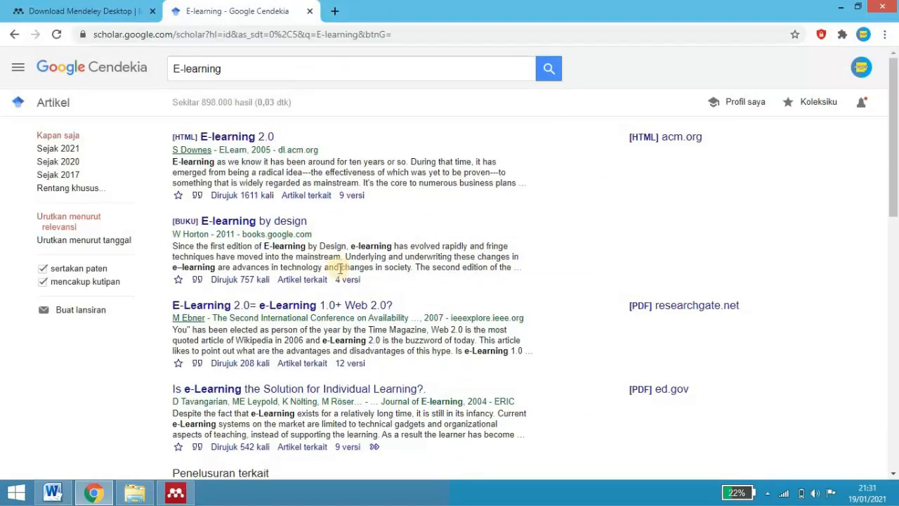
Step: Refine the article search to "implementasi E-learning"
click(269, 71)
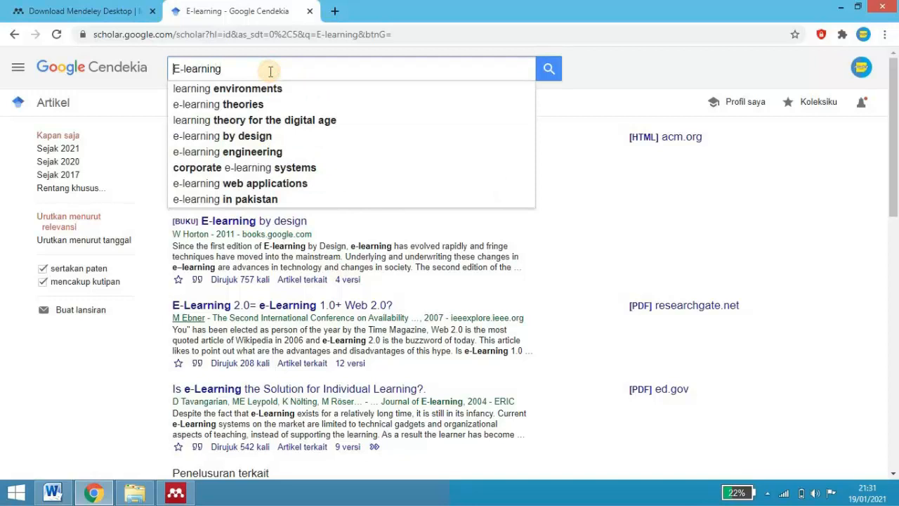
text(implemen)
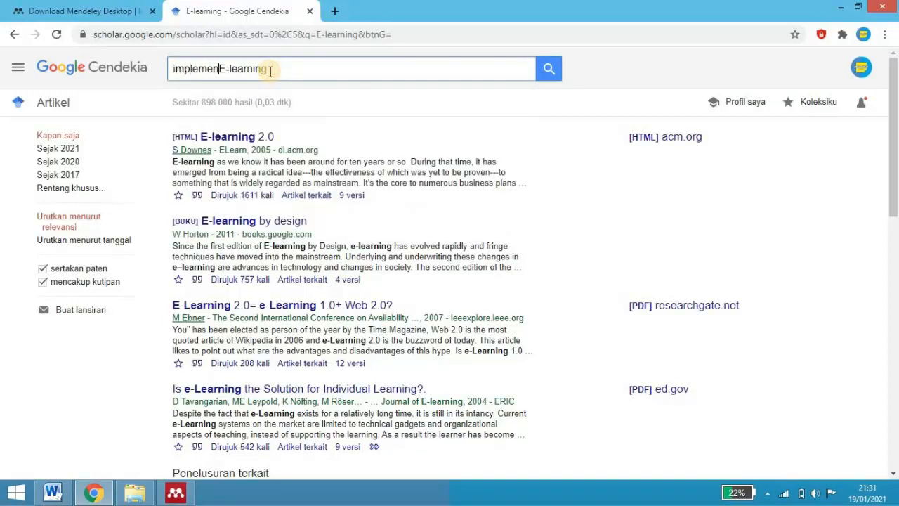
text(tasi)
key(Return)
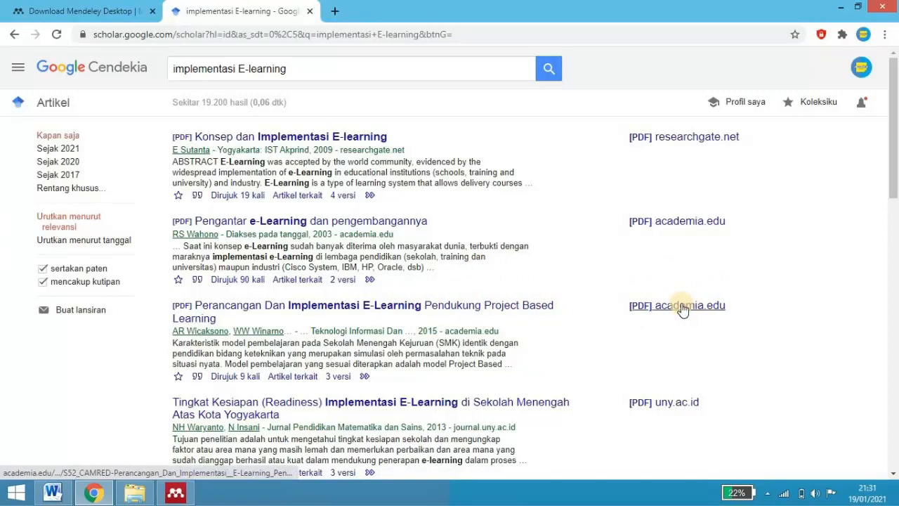
scroll(622, 319, down, 2)
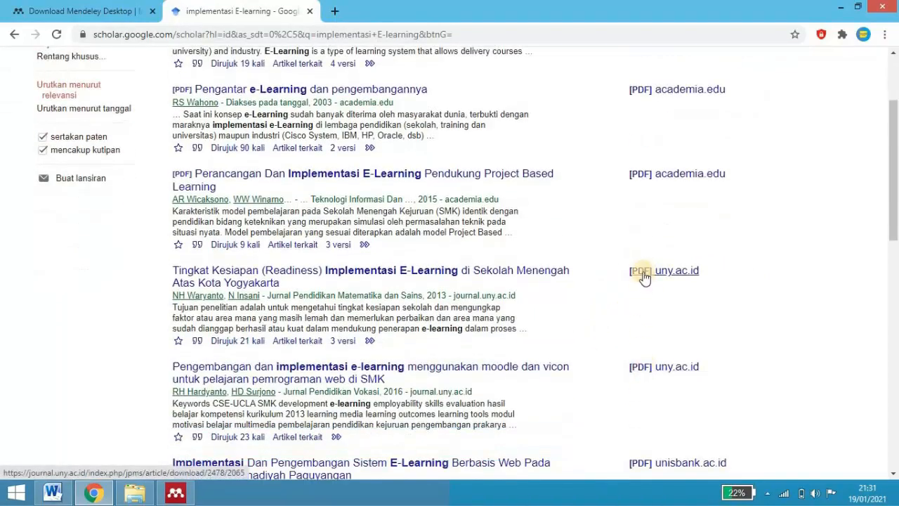
scroll(642, 395, down, 2)
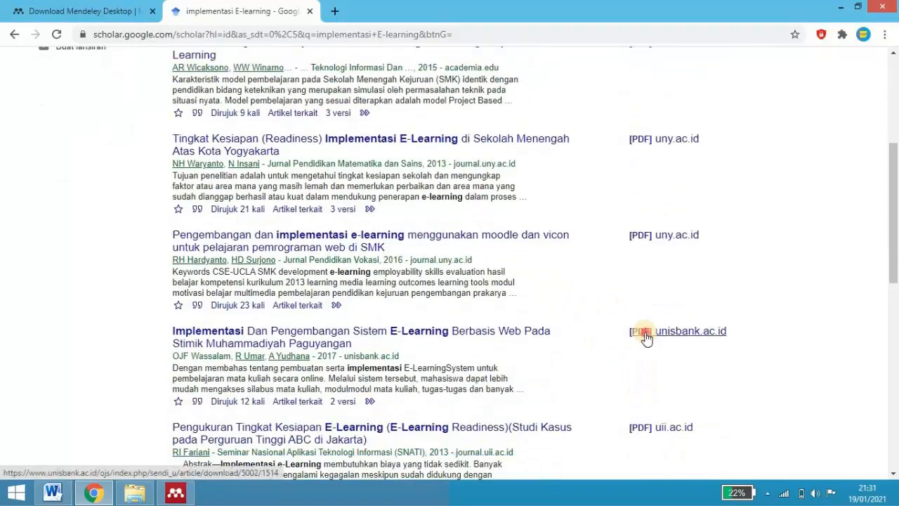
click(646, 337)
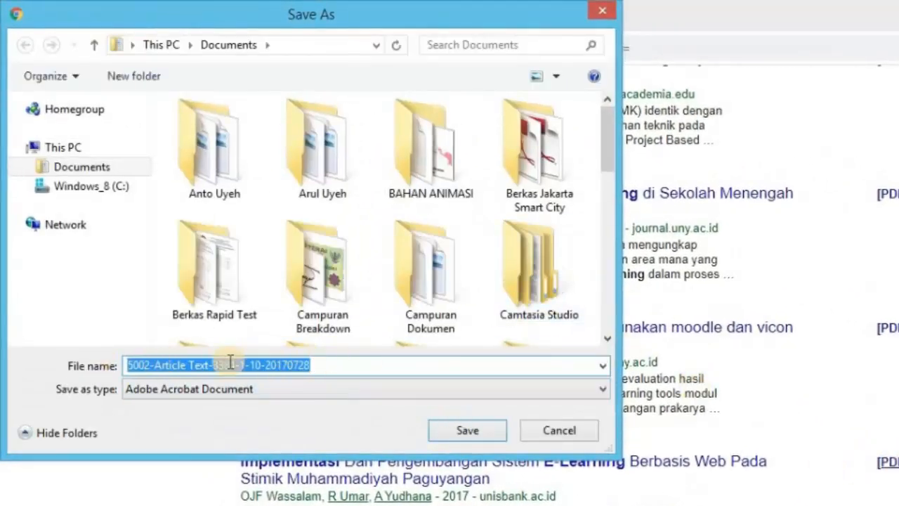
click(562, 432)
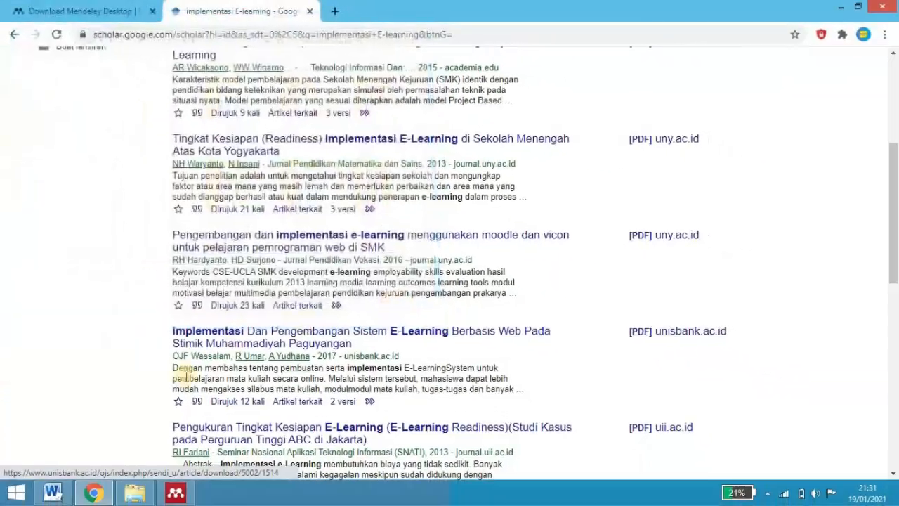
Step: Switch to Mendeley Desktop and open the PDF of "Implementasi E-Learning untuk Meningkatkan Aktivitas Belajar Siswa"
click(177, 493)
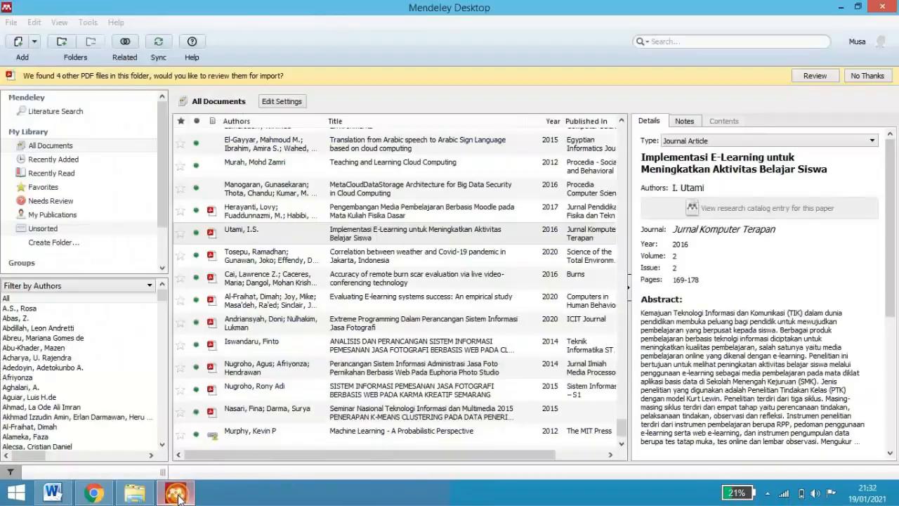
click(267, 232)
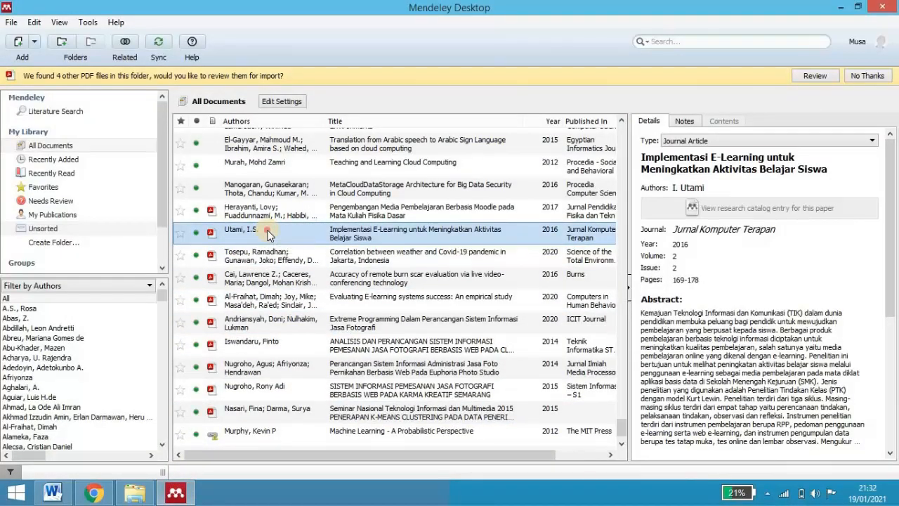
double_click(268, 235)
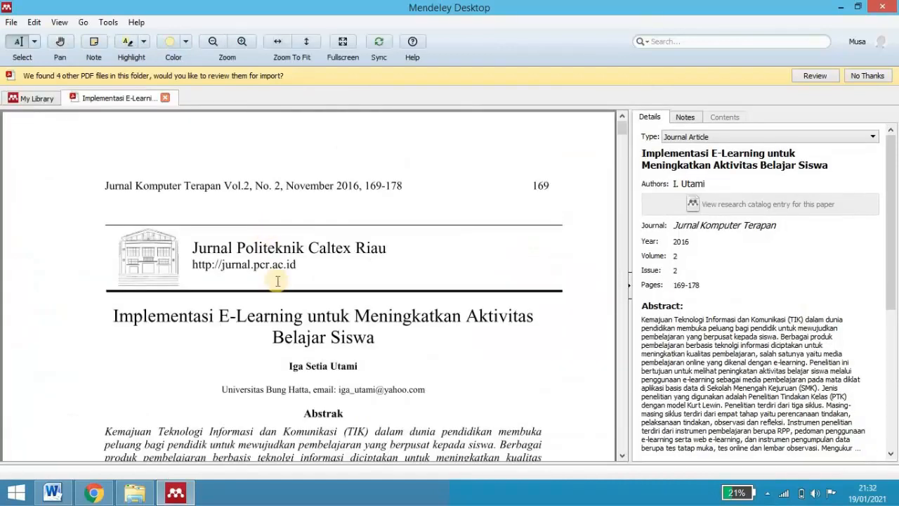
Step: Copy the first sentence of the article's Pendahuluan section, from "Salah satu perkembangan" through "(student centered learning)"
scroll(268, 293, down, 3)
scroll(267, 295, down, 8)
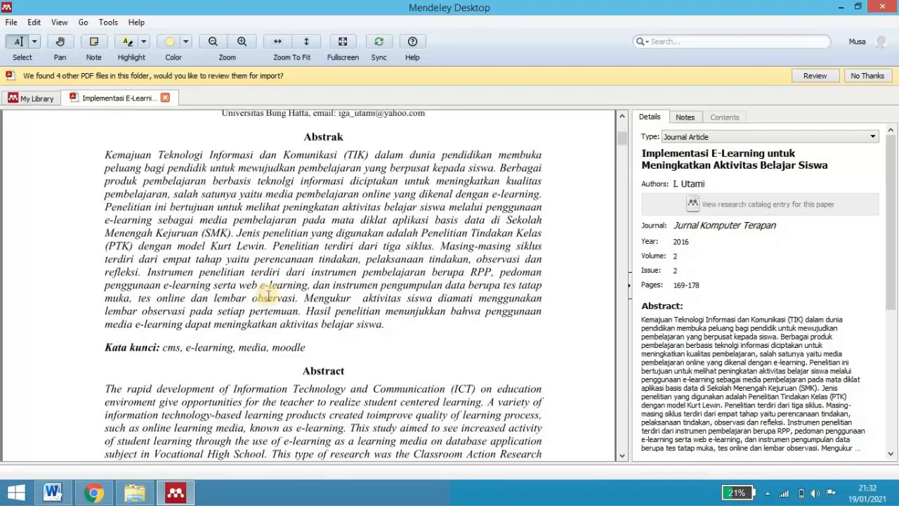
scroll(269, 300, down, 3)
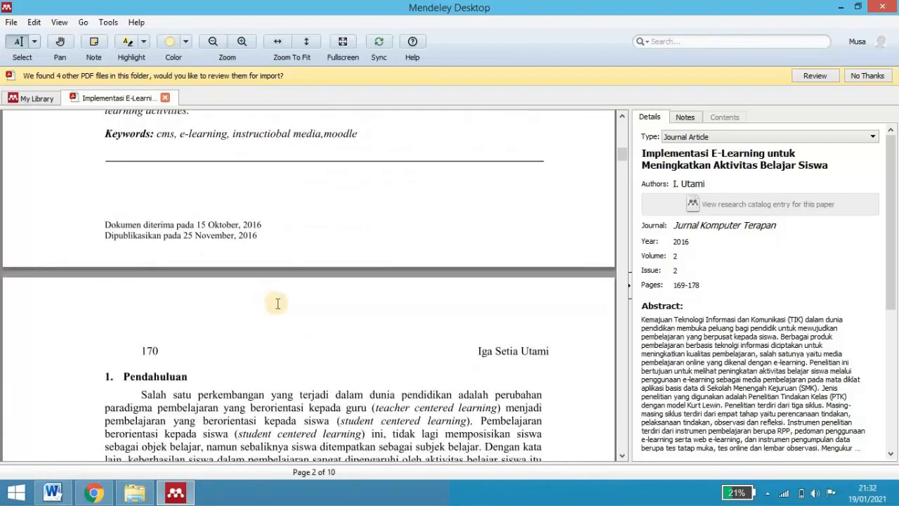
scroll(278, 309, down, 2)
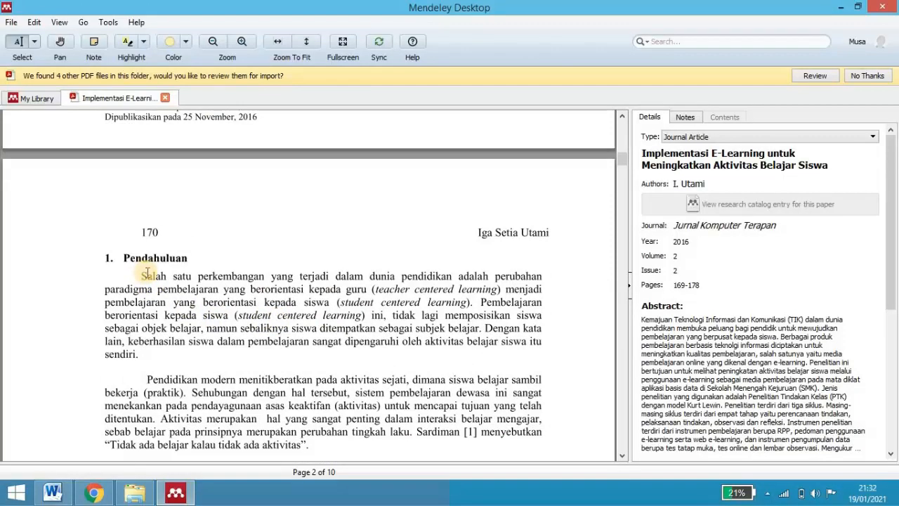
drag(142, 274, 471, 302)
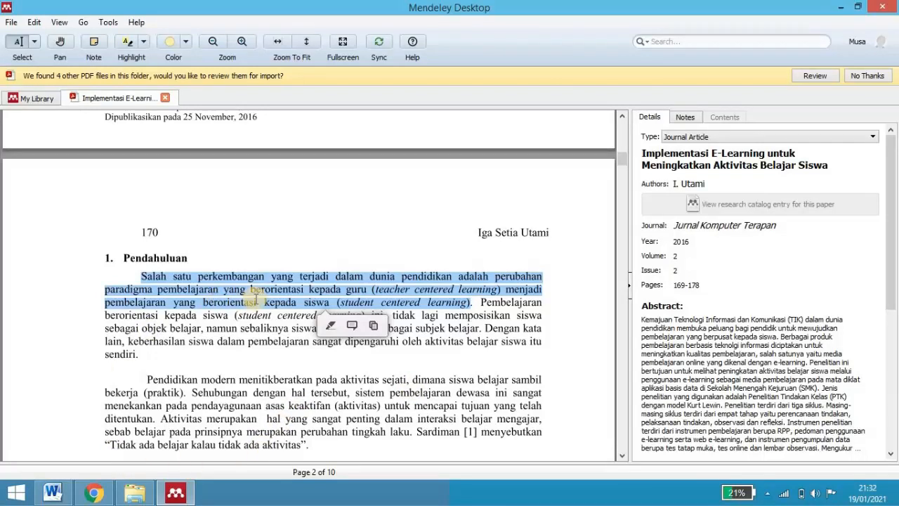
click(372, 324)
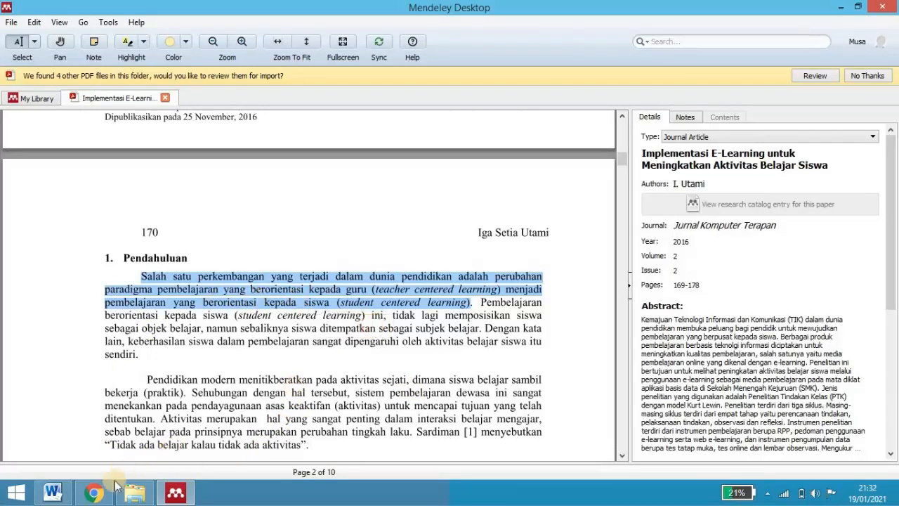
Step: Switch to Word and paste the copied sentence before "Pemanfaatan internet" on page 2, ending it with a period and joining its broken line
click(52, 495)
scroll(386, 239, down, 8)
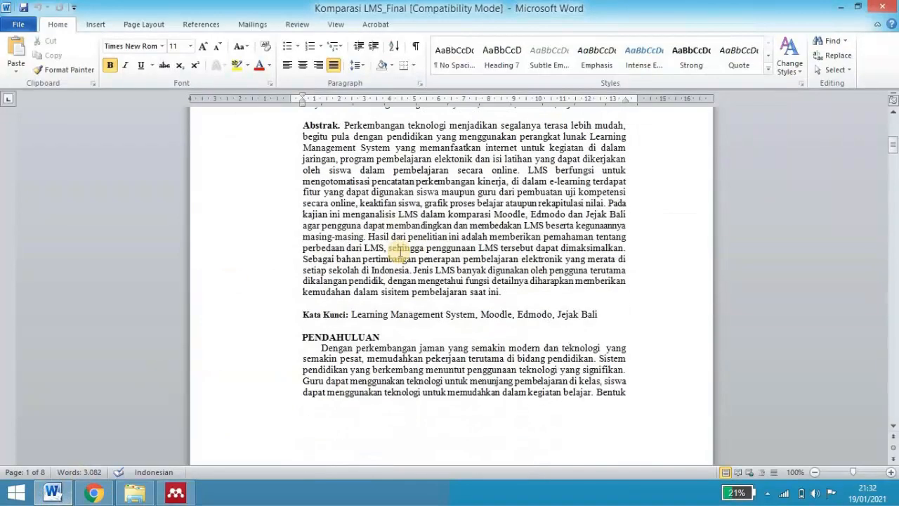
scroll(324, 288, down, 8)
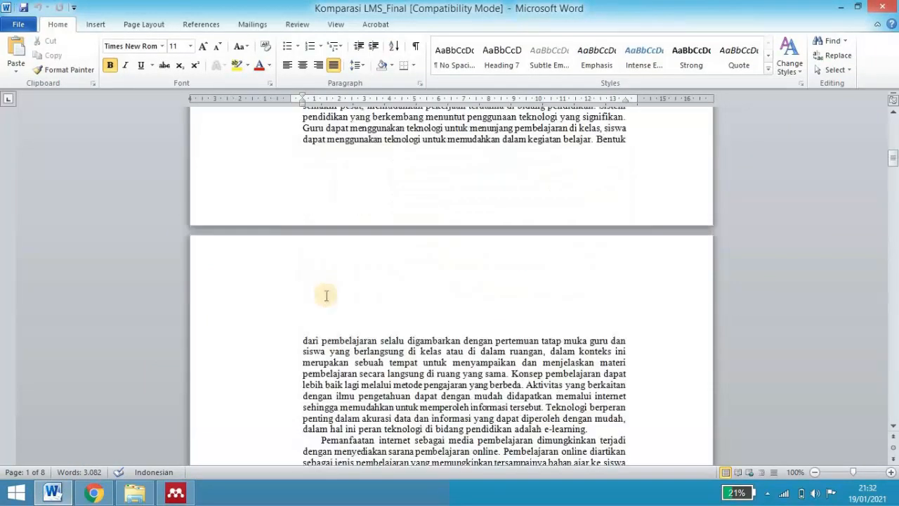
click(322, 345)
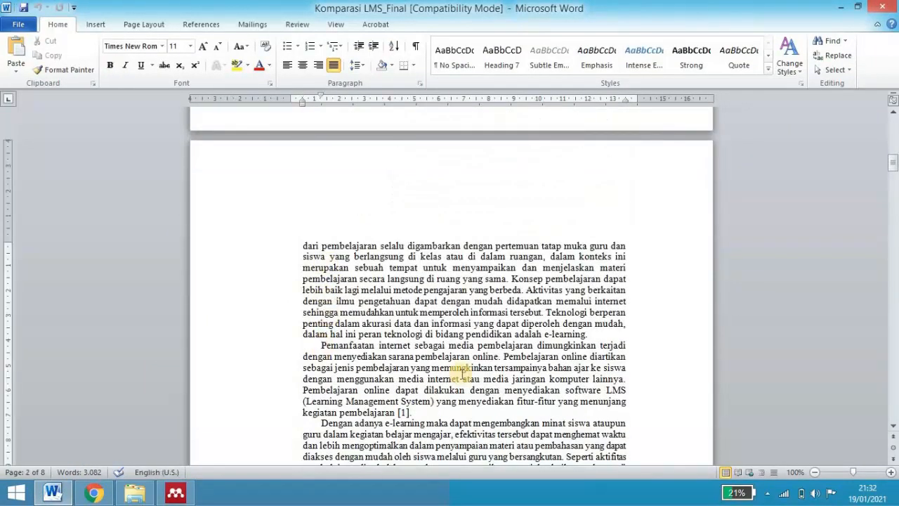
key(ctrl+v)
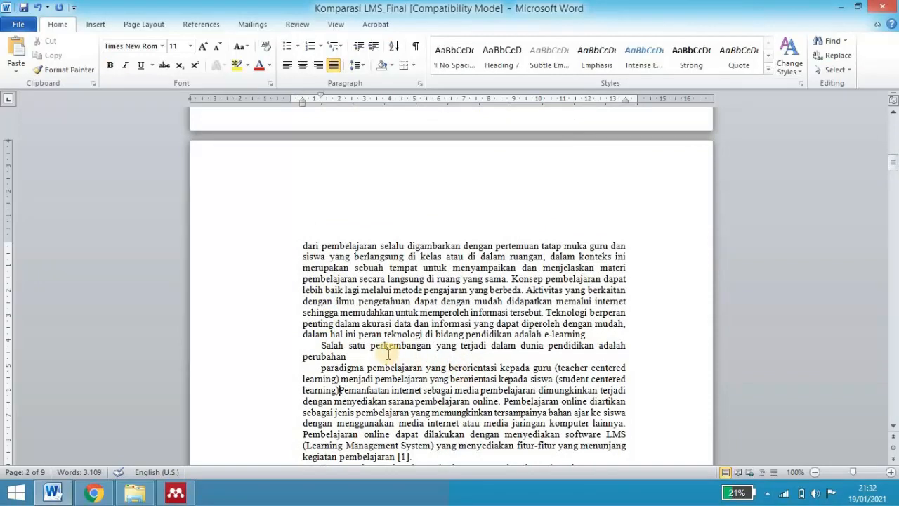
text(.)
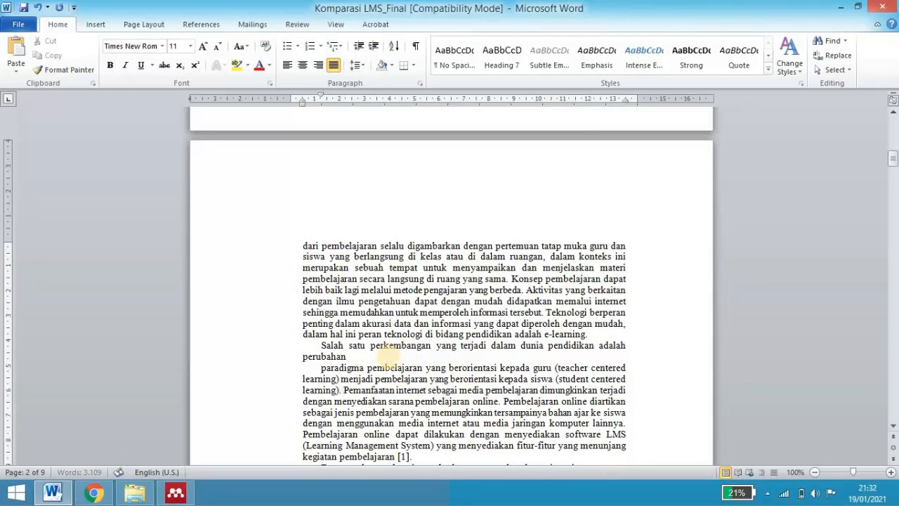
click(388, 357)
key(Delete)
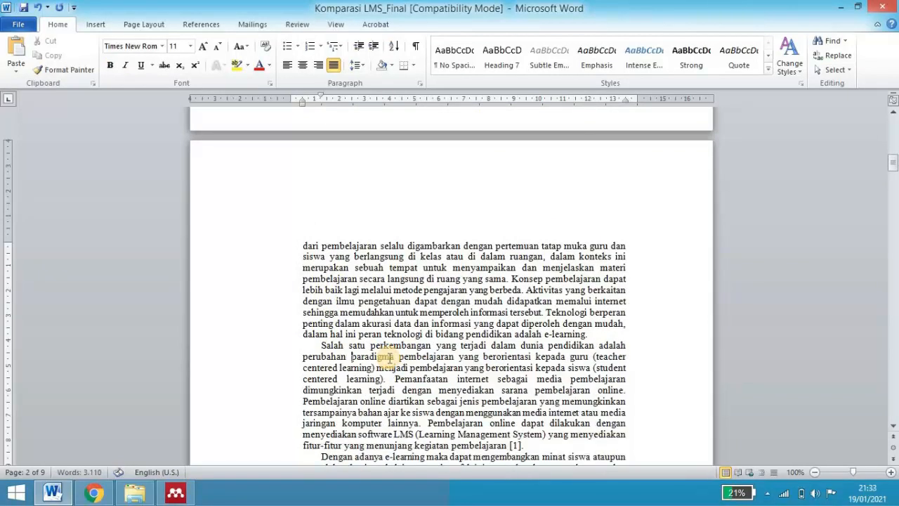
Step: Insert a Mendeley citation of the copied article after "(student centered learning)", importing the document's missing references into My Library
click(381, 378)
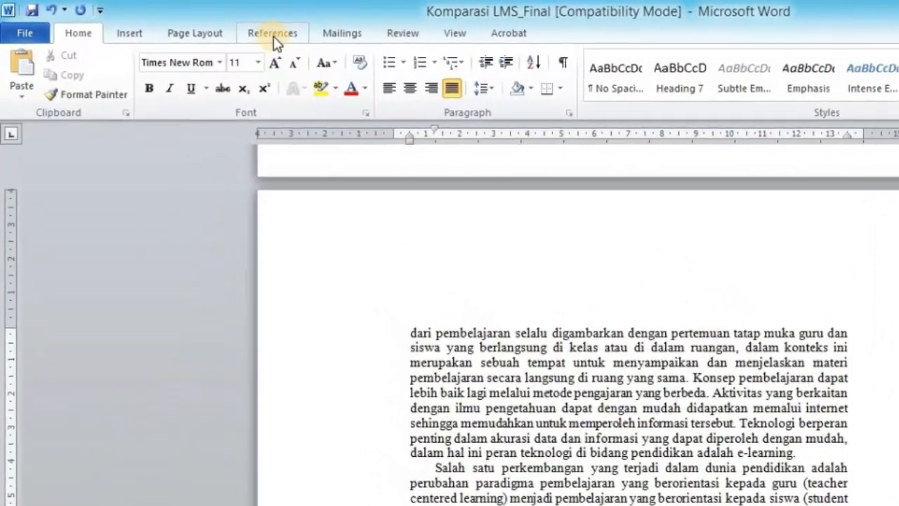
click(201, 25)
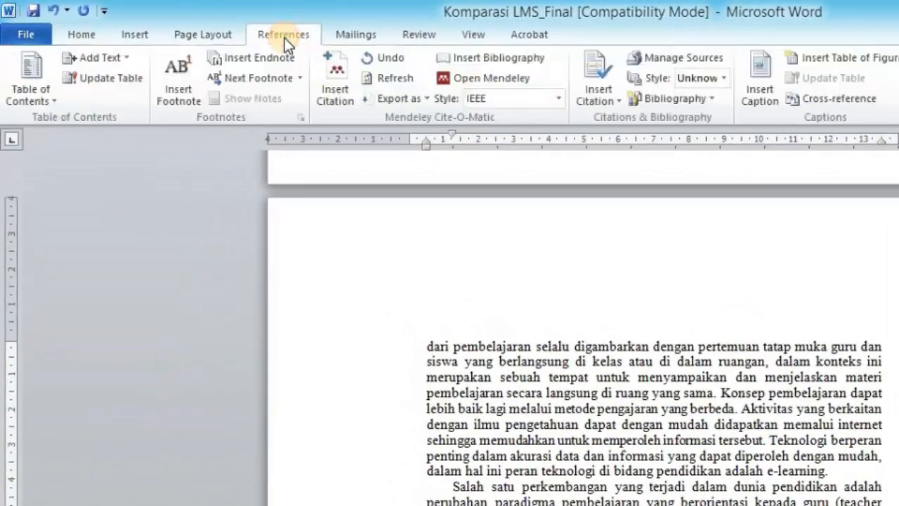
click(330, 92)
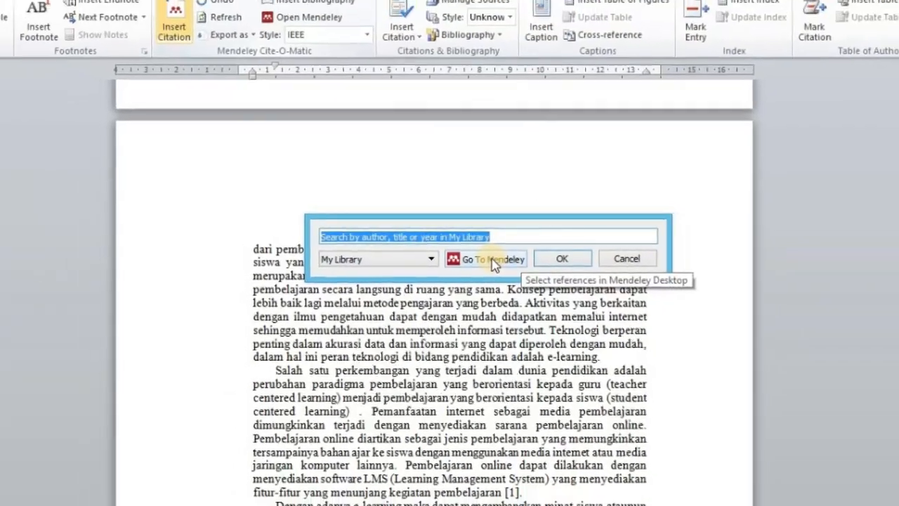
click(502, 270)
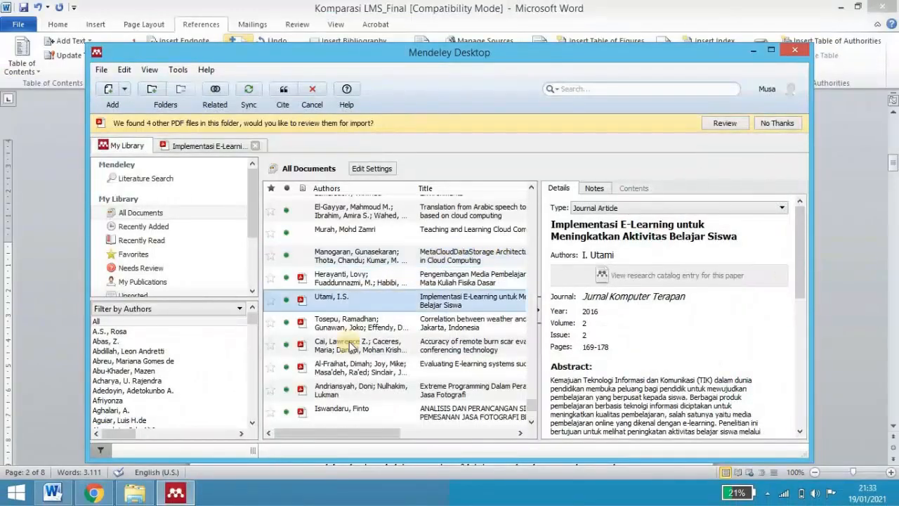
double_click(333, 301)
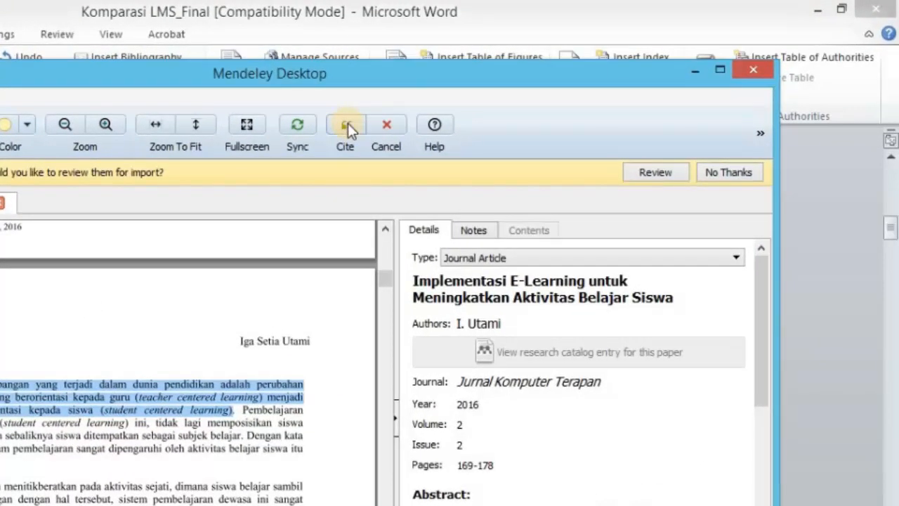
click(347, 125)
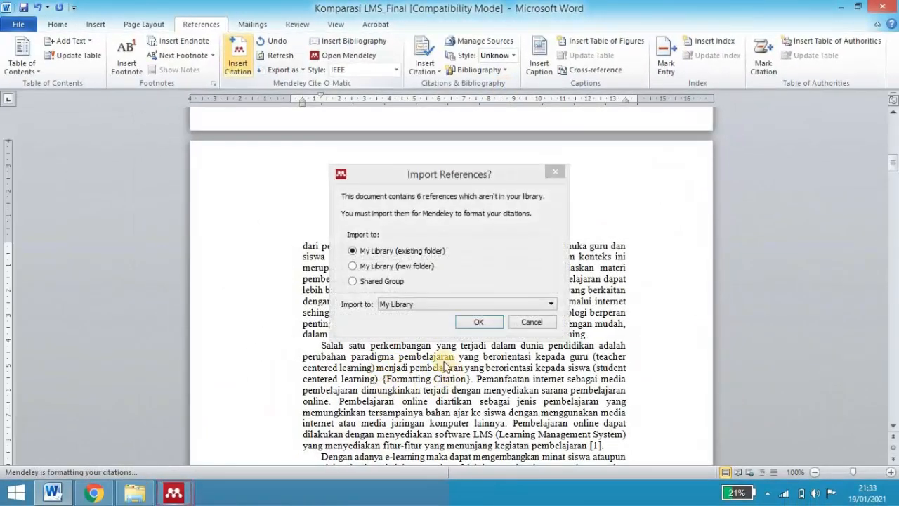
click(476, 321)
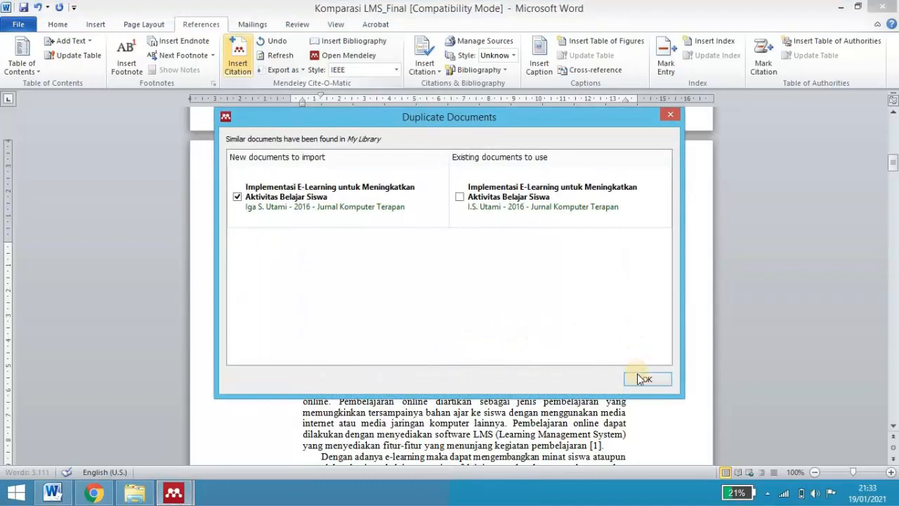
click(640, 378)
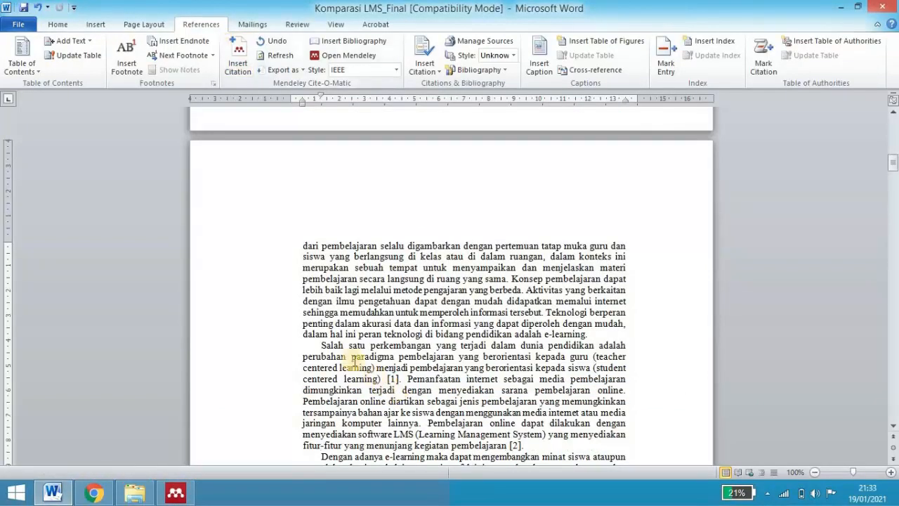
Step: Examine the citation numbers in the paragraph with the pasted sentence by highlighting the text around each one
drag(321, 345, 401, 378)
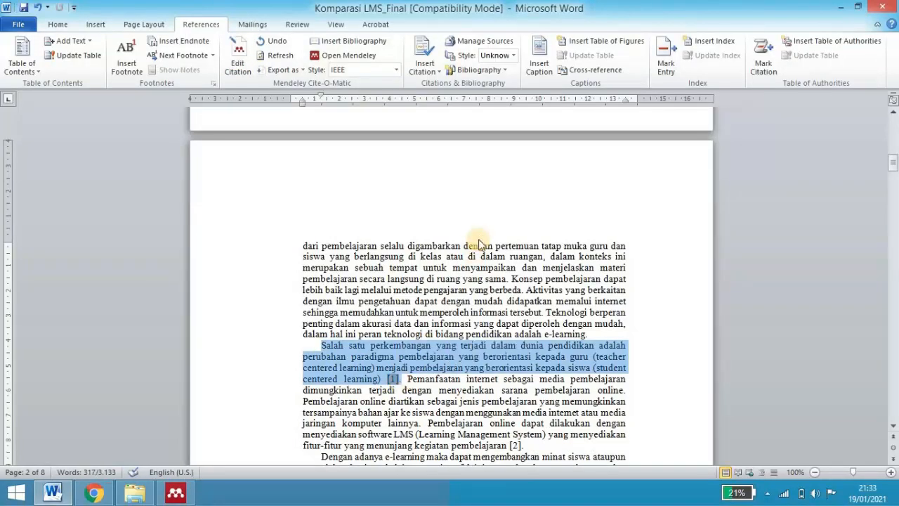
scroll(466, 310, down, 5)
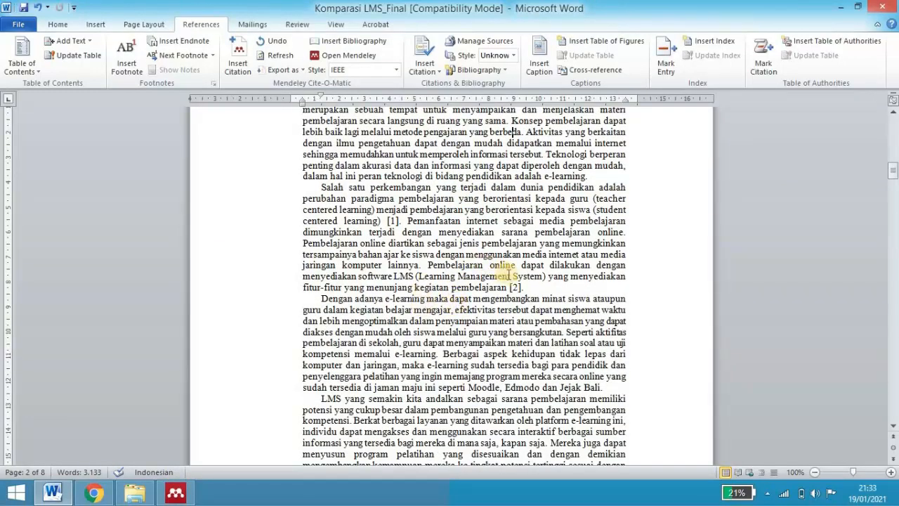
drag(525, 287, 496, 288)
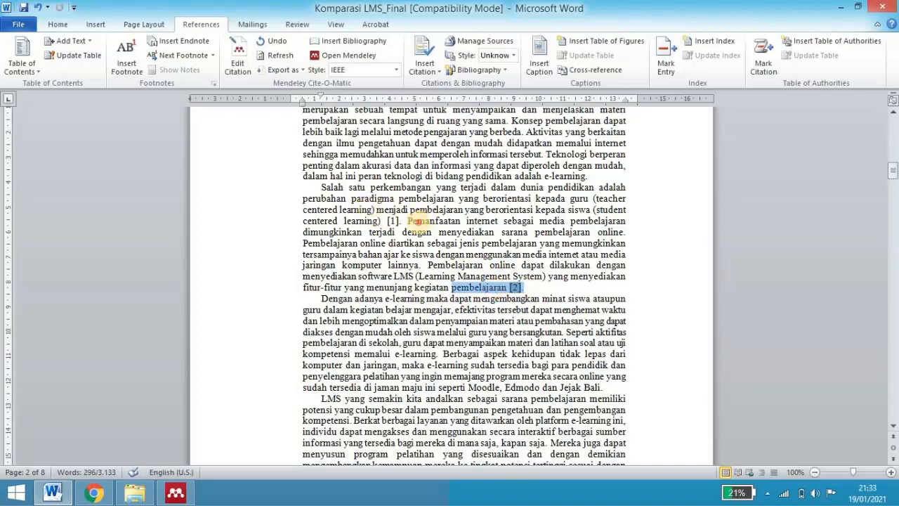
drag(419, 222, 381, 214)
click(509, 254)
scroll(505, 288, down, 3)
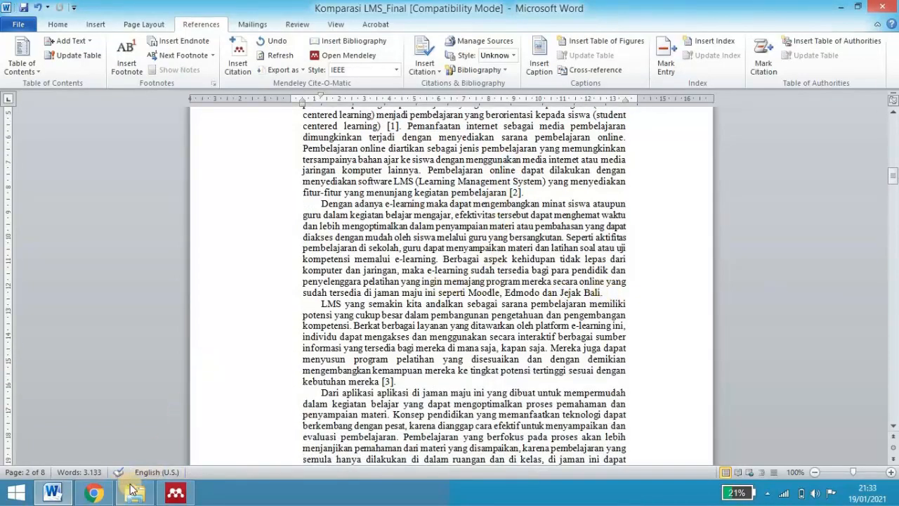
Step: Switch to Mendeley Desktop to check the cited article's entry in My Library, and return to the Word document
click(175, 493)
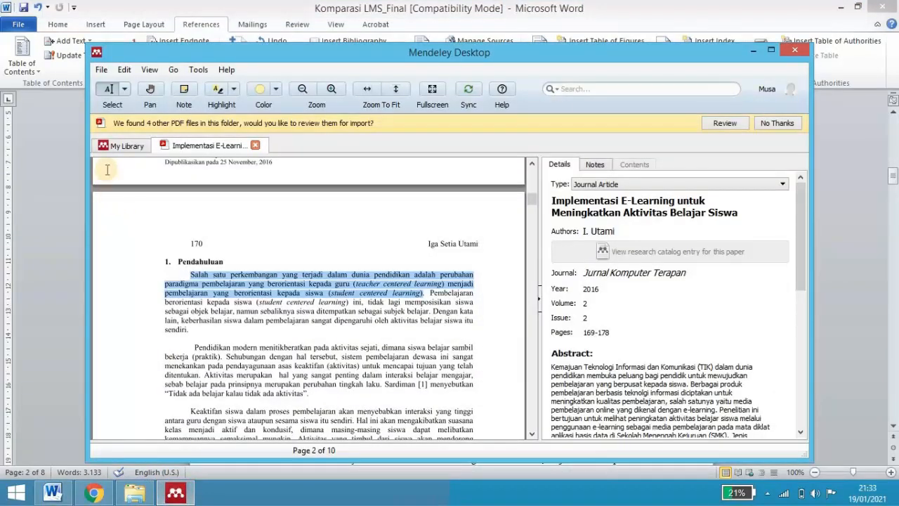
click(121, 147)
click(316, 302)
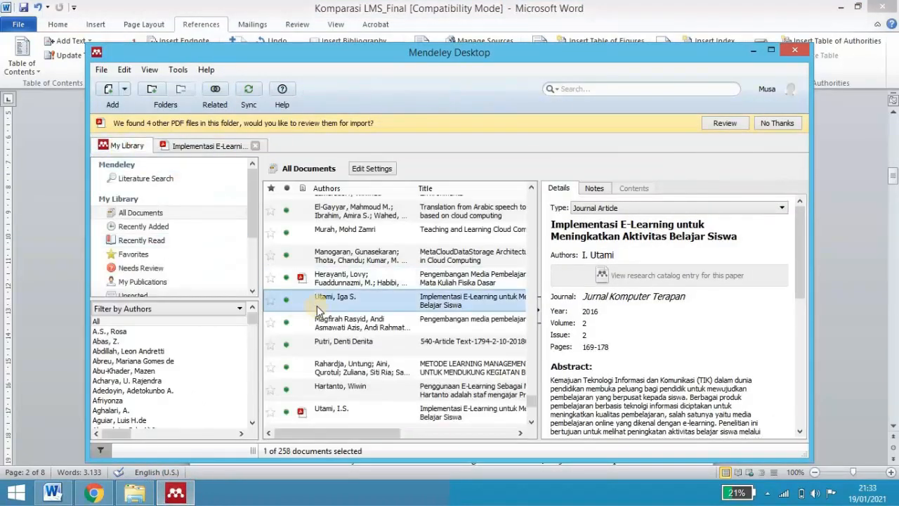
click(55, 283)
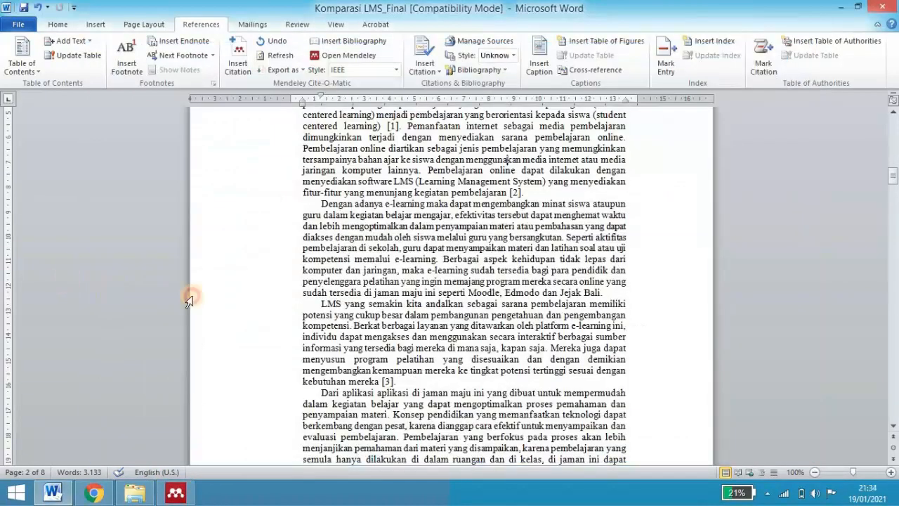
Step: Insert a Mendeley citation of "Implementasi E-Learning untuk Meningkatkan Aktivitas Belajar Siswa" (2016) after "tempat dan waktu" in the paragraph before METODE
scroll(399, 387, down, 4)
click(445, 368)
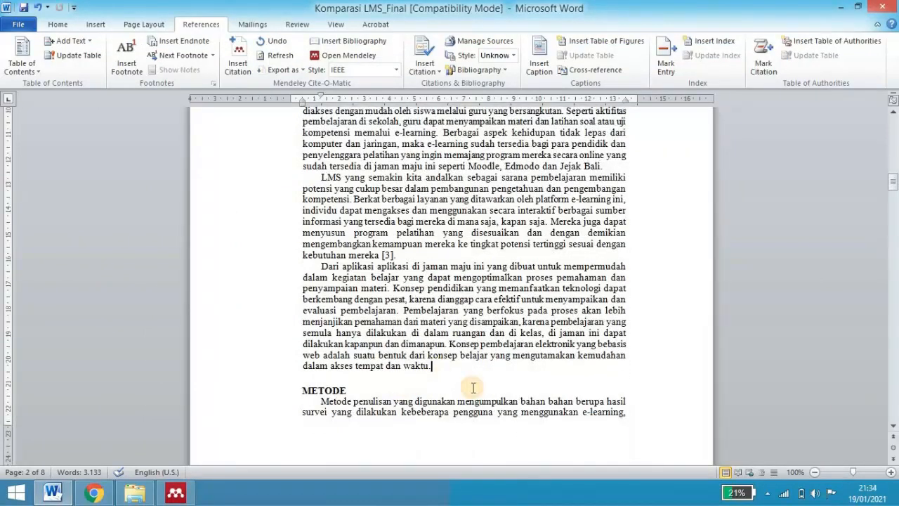
click(239, 53)
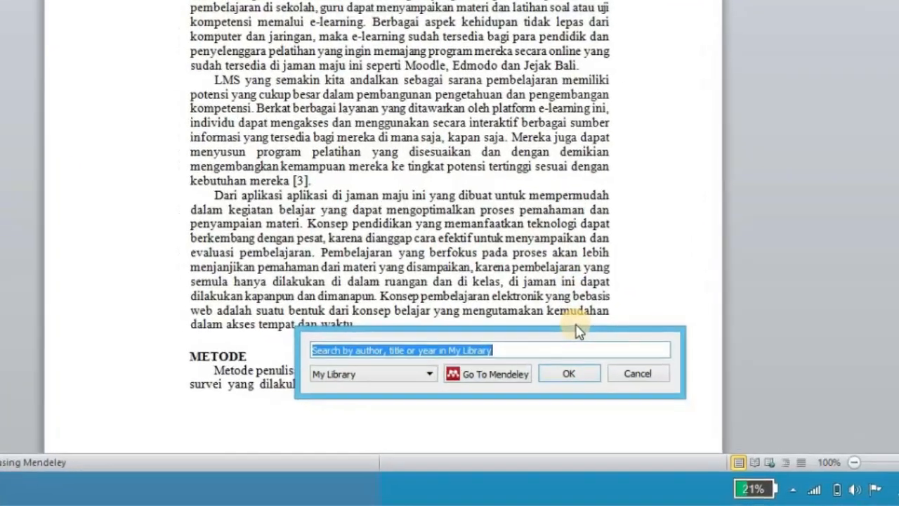
text(utami)
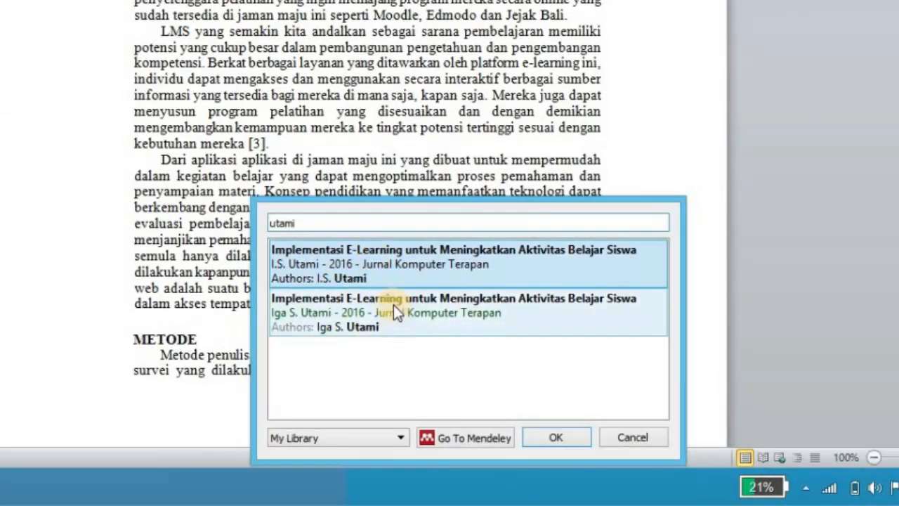
click(383, 261)
click(534, 247)
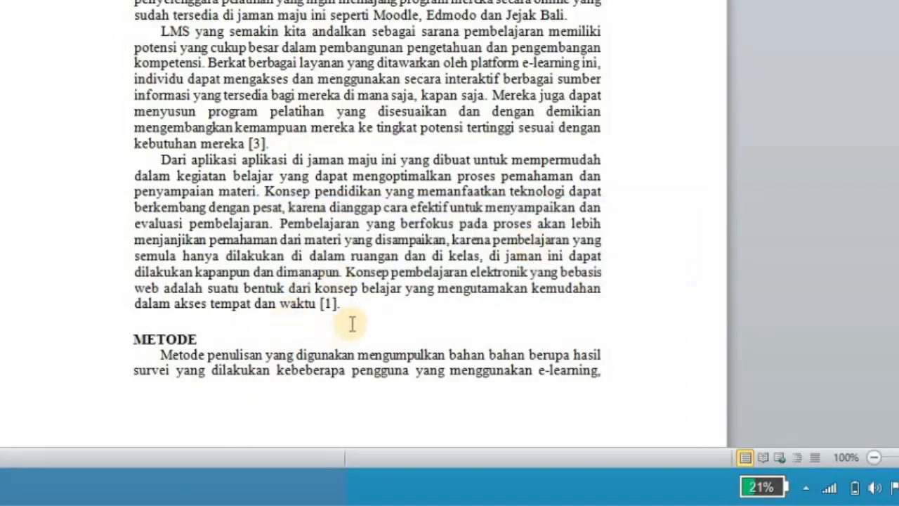
Step: Compare the citation number before METODE with the one after "(student centered learning)" by highlighting the text around each
drag(350, 305, 281, 304)
scroll(288, 257, up, 5)
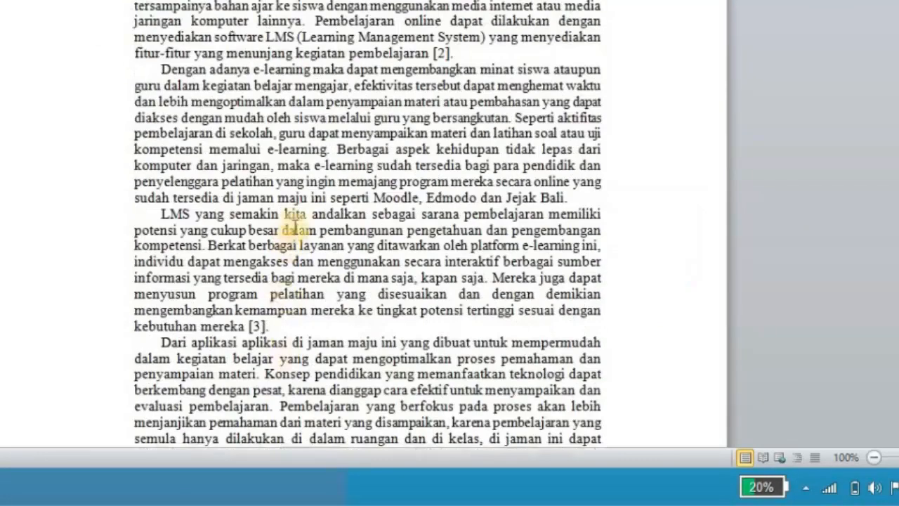
drag(279, 17, 243, 3)
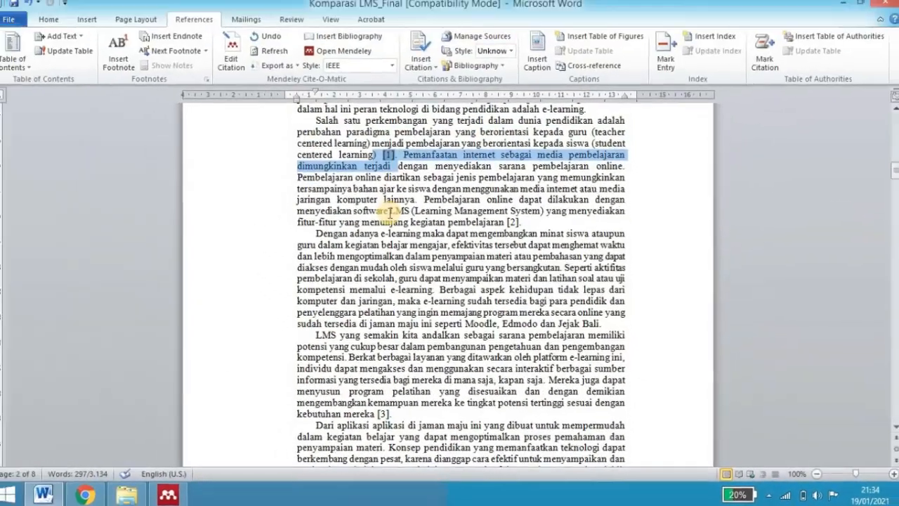
Step: Delete the reference list under DAFTAR PUSTAKA on the last page and insert a Mendeley bibliography in its place
scroll(263, 77, down, 12)
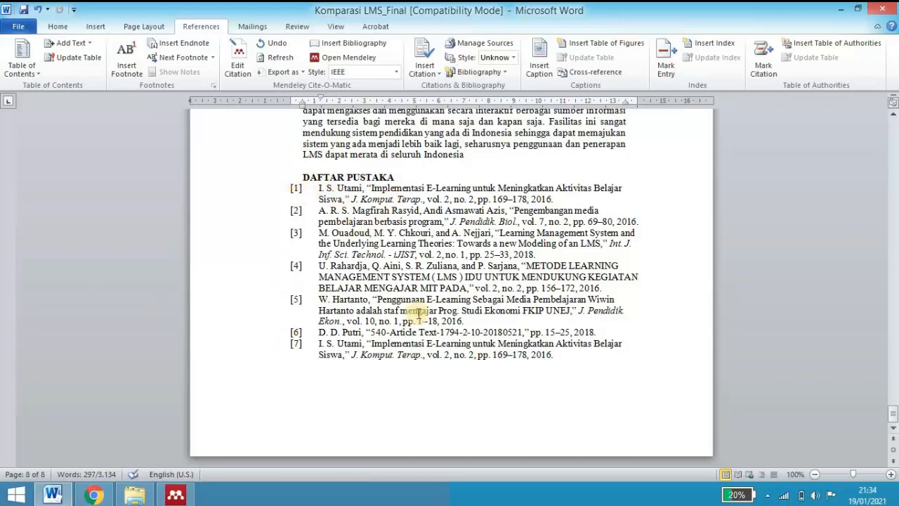
drag(449, 332, 208, 239)
key(Delete)
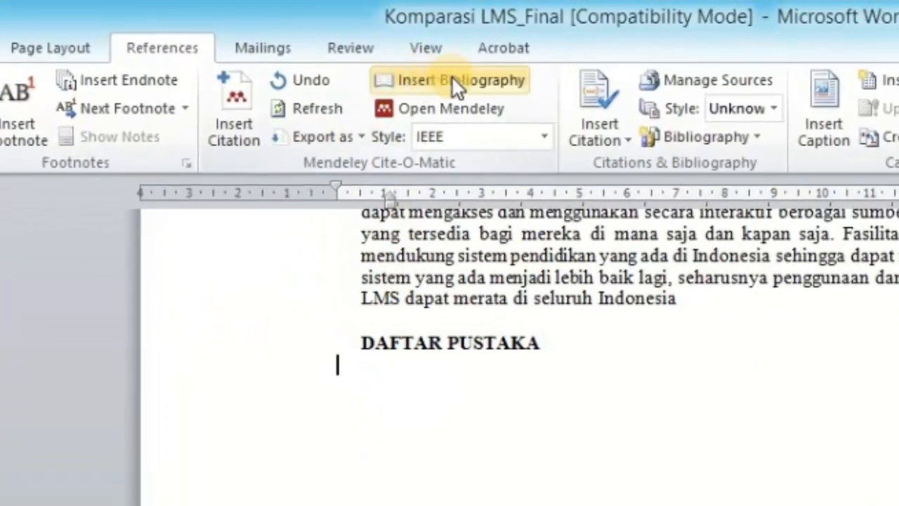
click(456, 76)
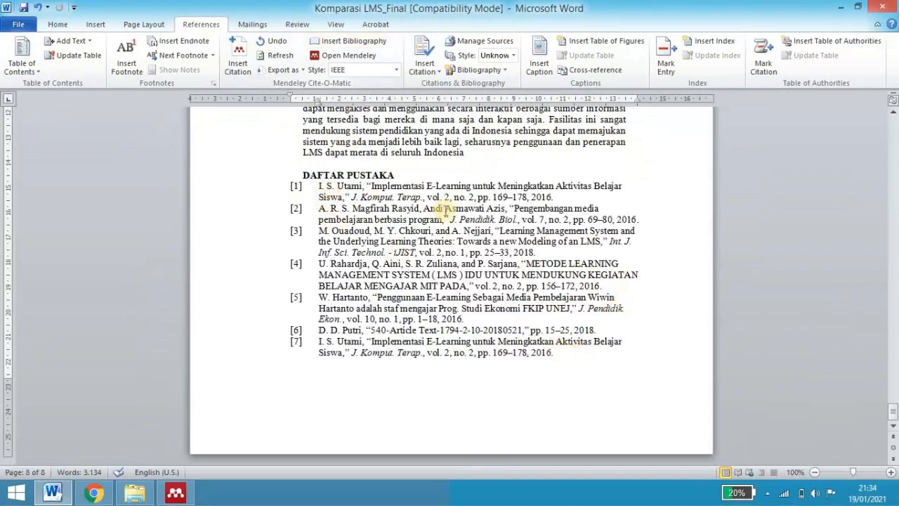
Step: Select the whole document and change its Mendeley citation style to American Psychological Association 6th edition
click(397, 70)
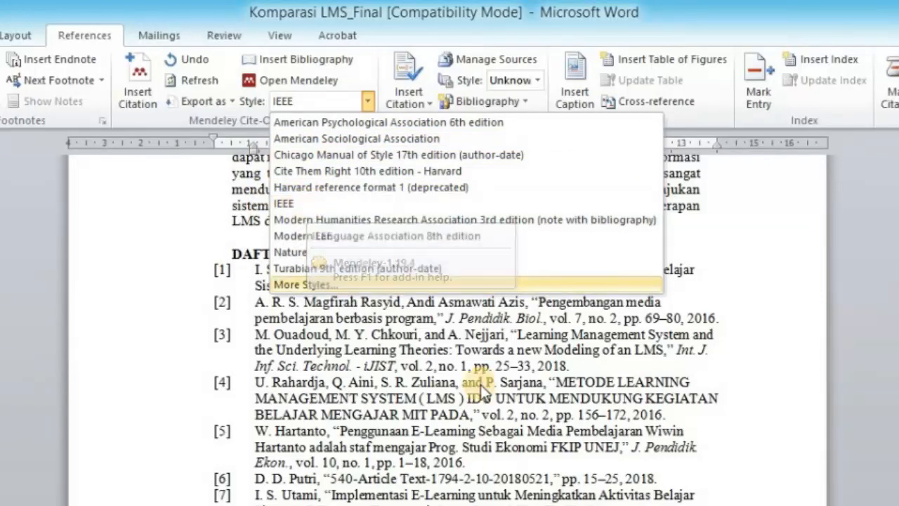
click(597, 391)
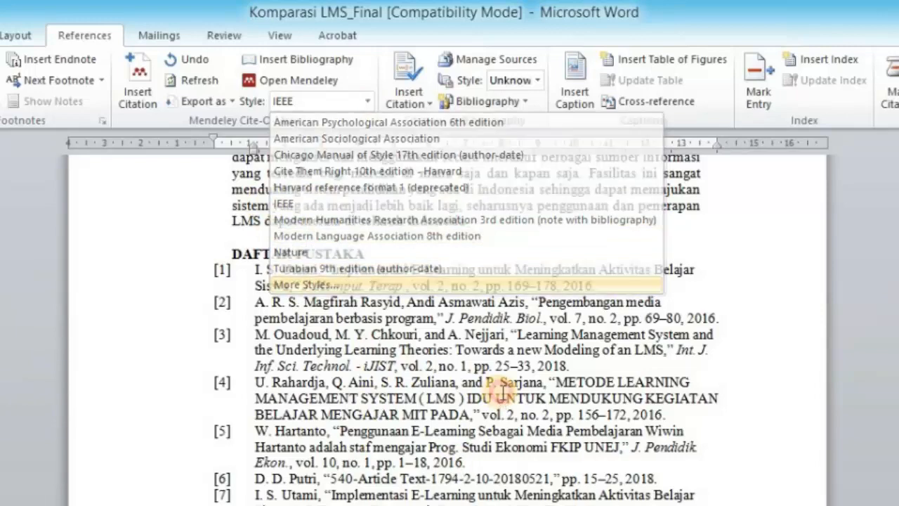
key(ctrl+a)
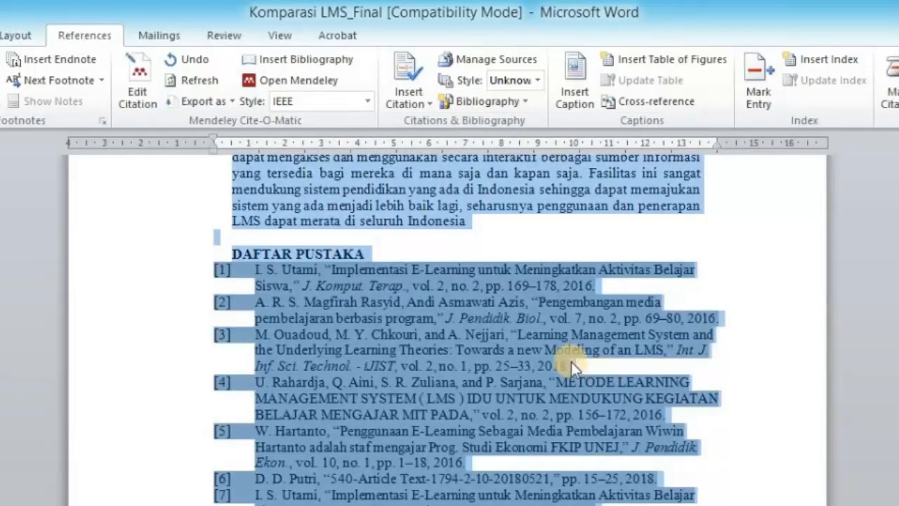
click(368, 103)
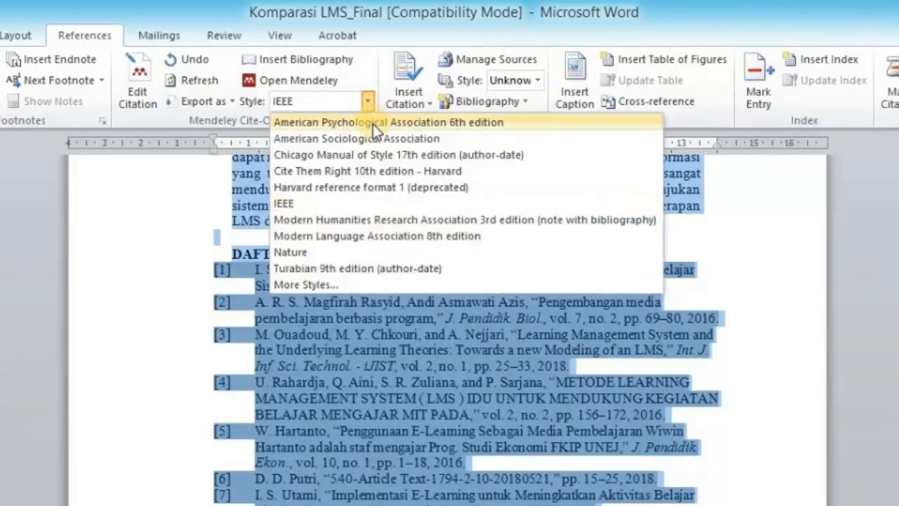
click(372, 124)
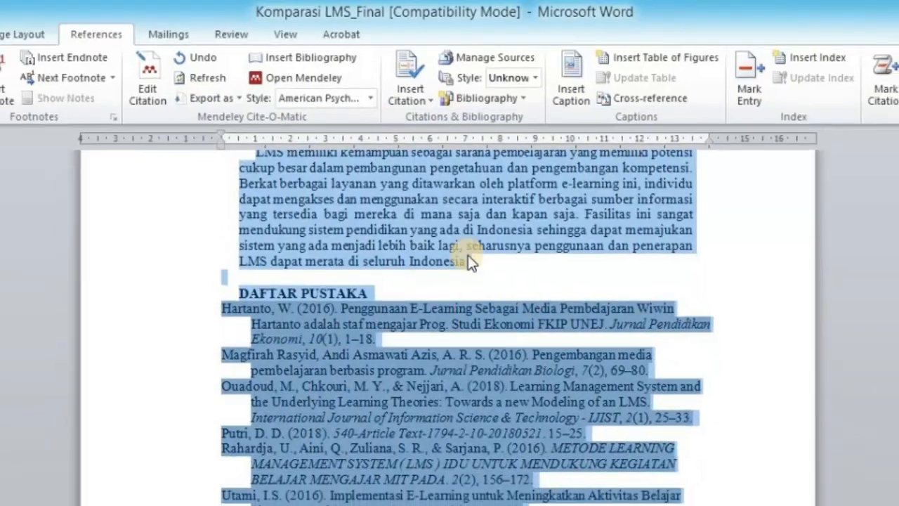
click(469, 262)
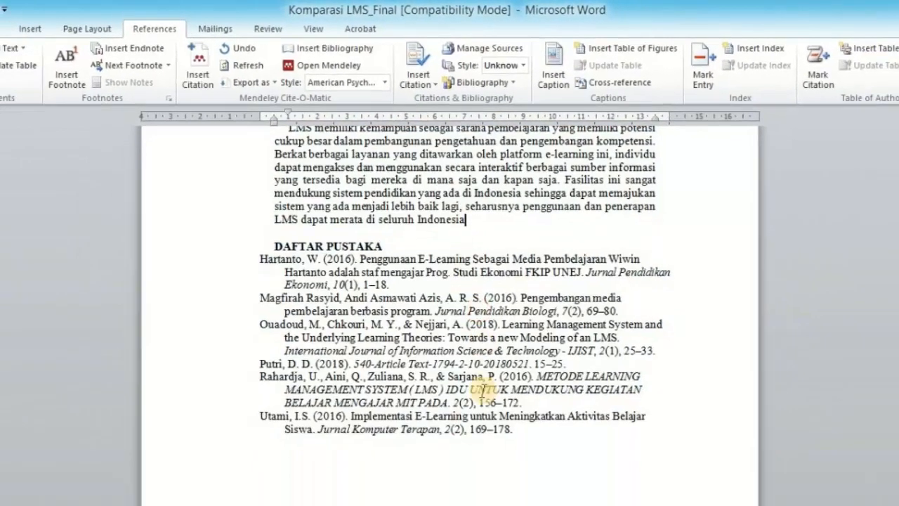
Step: Justify all the bibliography entries under DAFTAR PUSTAKA
drag(517, 364, 262, 222)
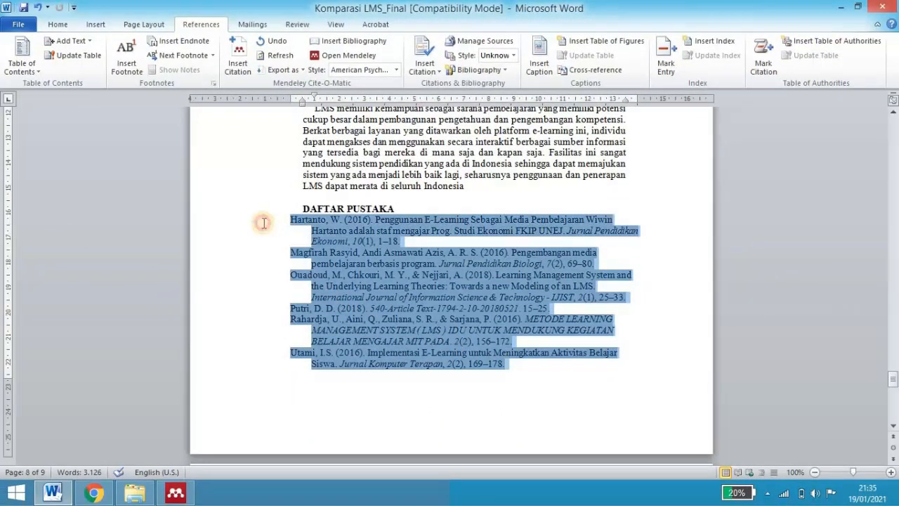
click(61, 30)
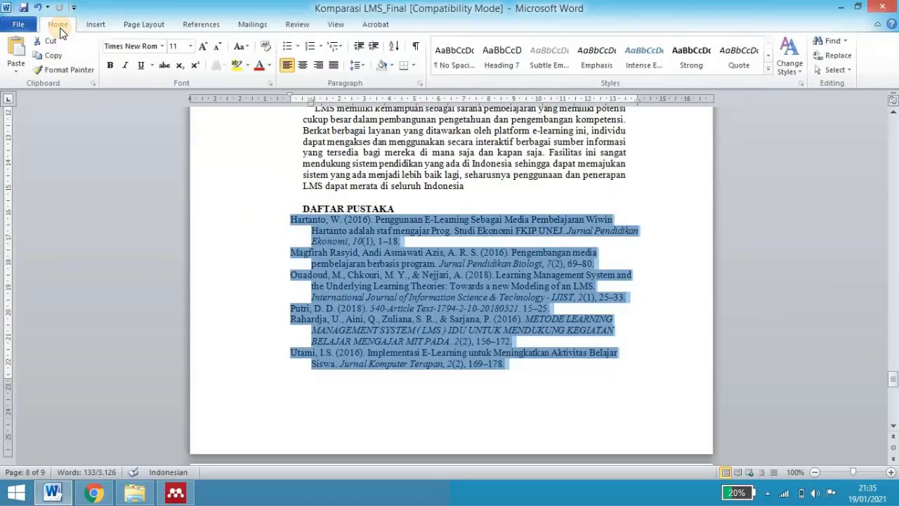
click(337, 67)
click(558, 152)
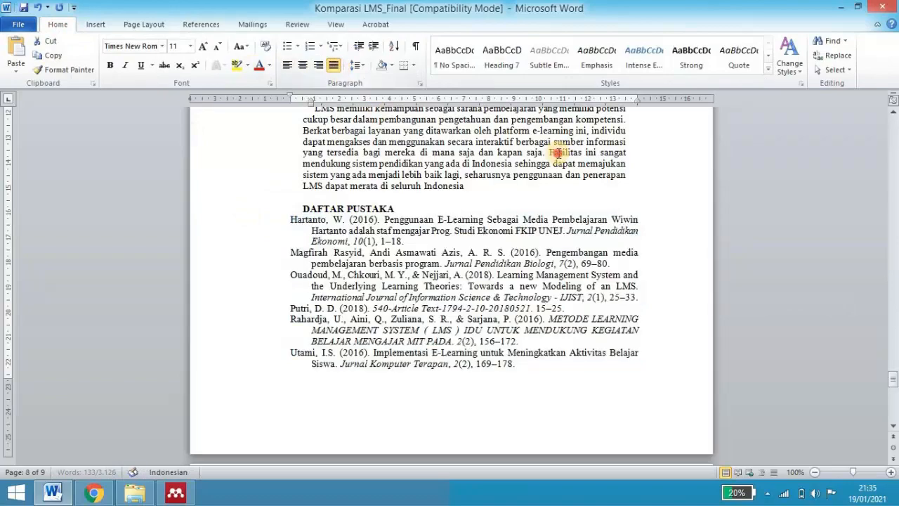
Step: Return to page 2 and examine how the in-text citations are formatted, highlighting the paragraph that starts with "Salah satu perkembangan"
scroll(572, 197, up, 15)
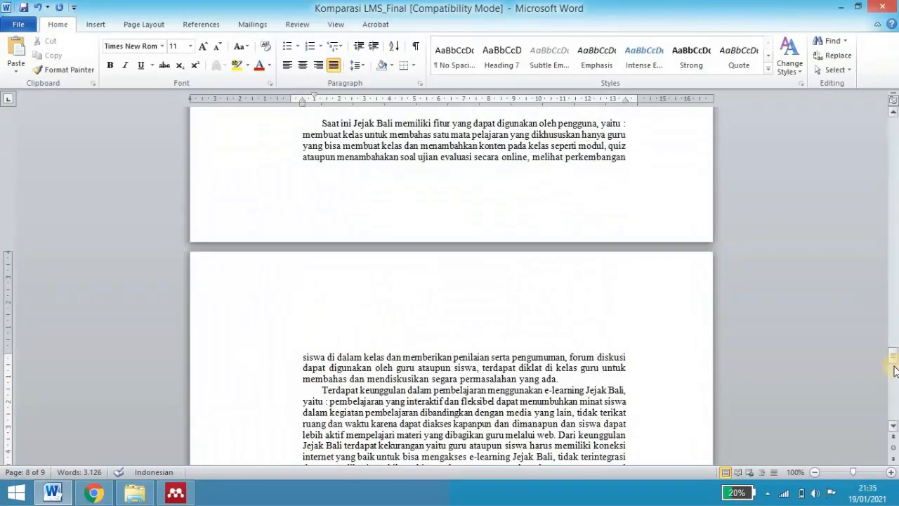
drag(894, 356, 895, 181)
scroll(445, 280, up, 8)
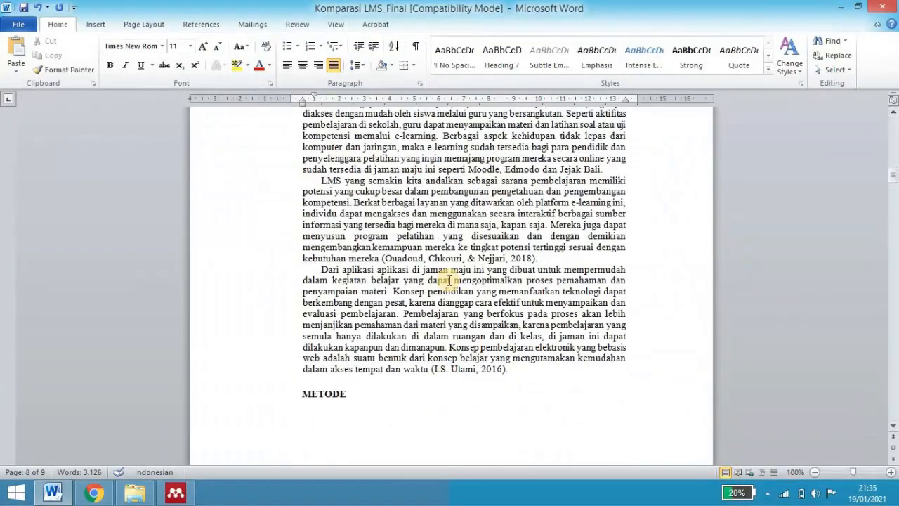
click(458, 259)
drag(458, 258, 284, 145)
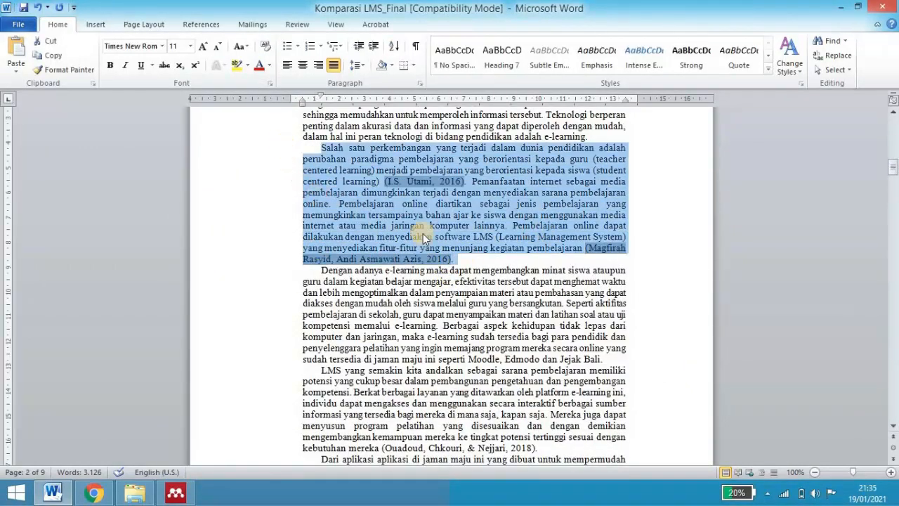
click(393, 173)
click(431, 182)
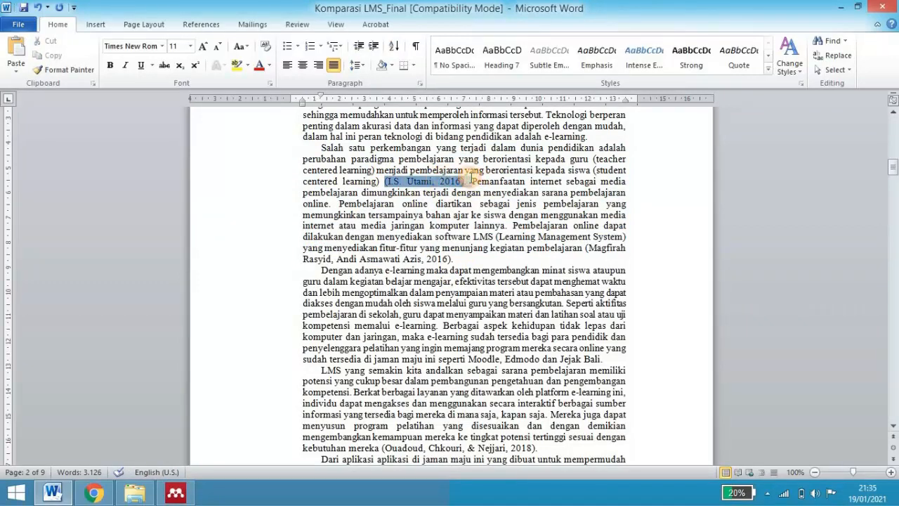
click(450, 181)
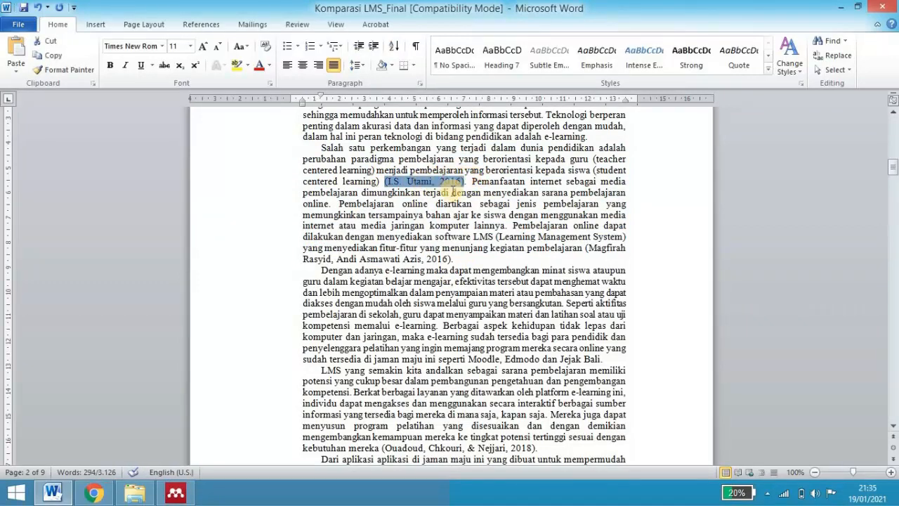
click(475, 257)
Step: Switch to Mendeley Desktop to view the documents in My Library
scroll(544, 256, up, 4)
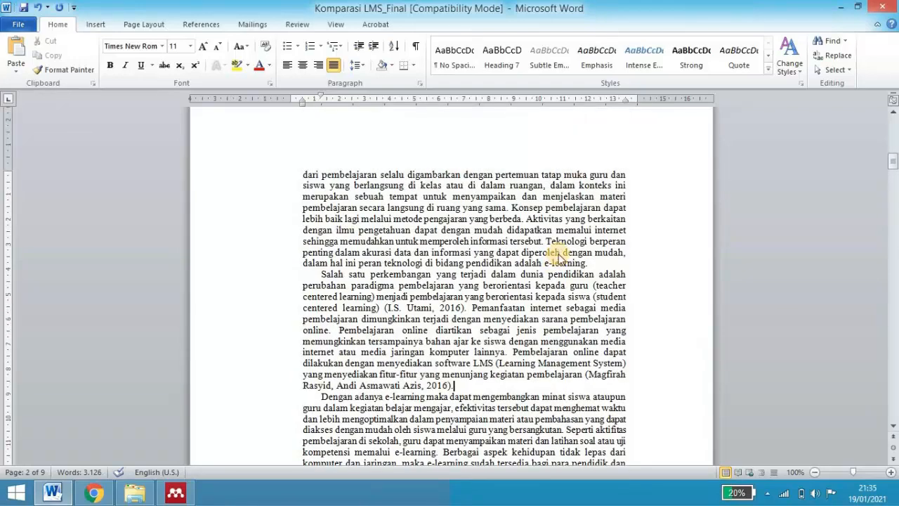
scroll(555, 254, up, 5)
click(176, 493)
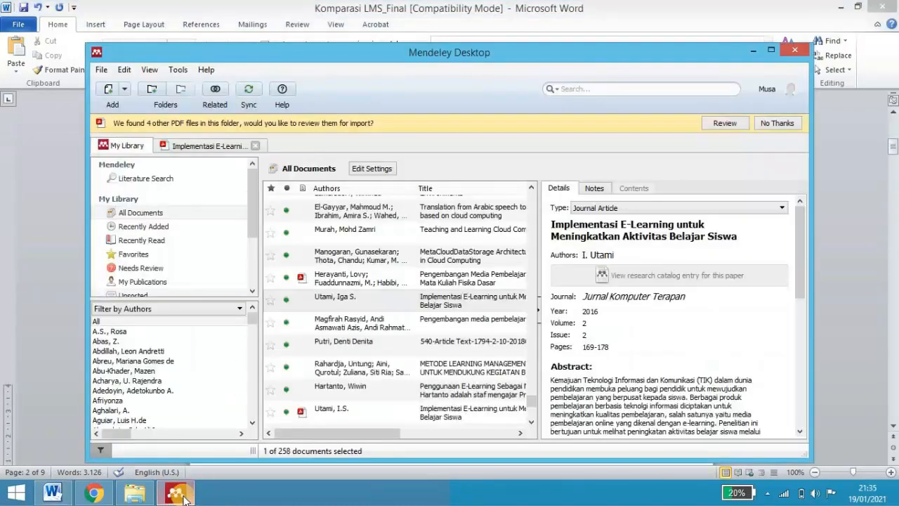